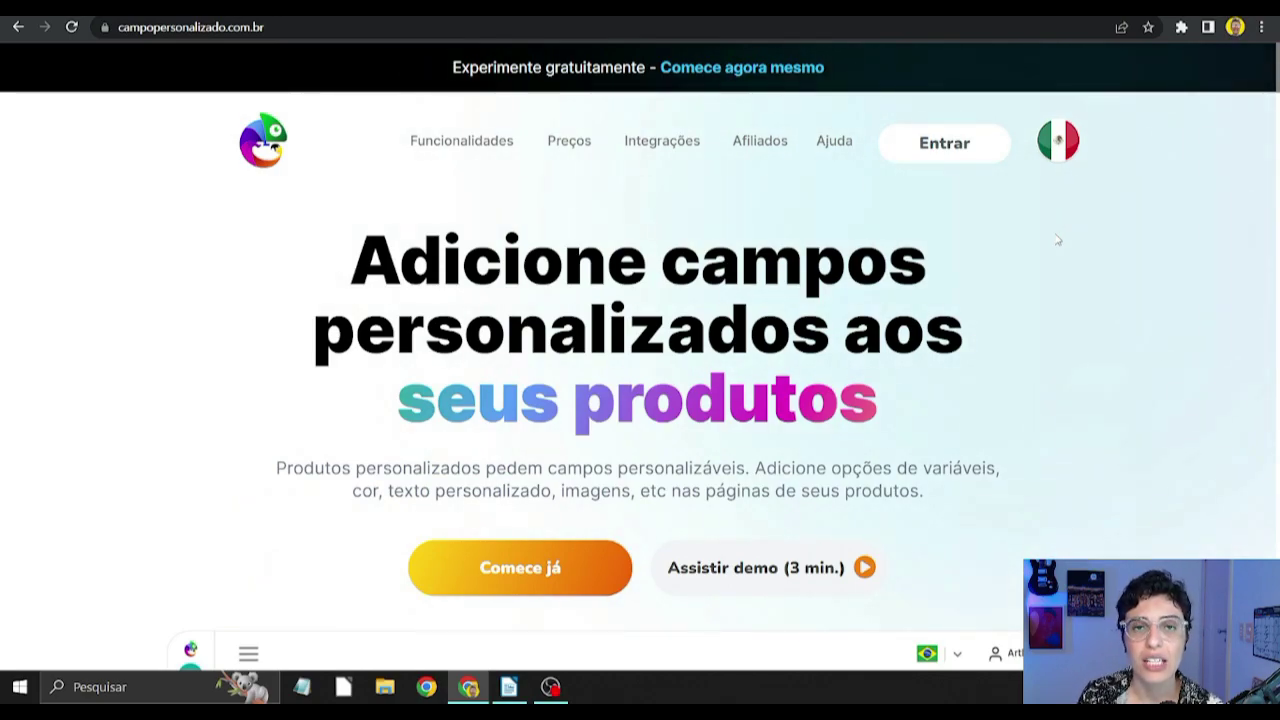
Step: Look over the Campo Personalizado home page and registration form, and log in to the app with the Google account
scroll(1057, 240, "down", 10)
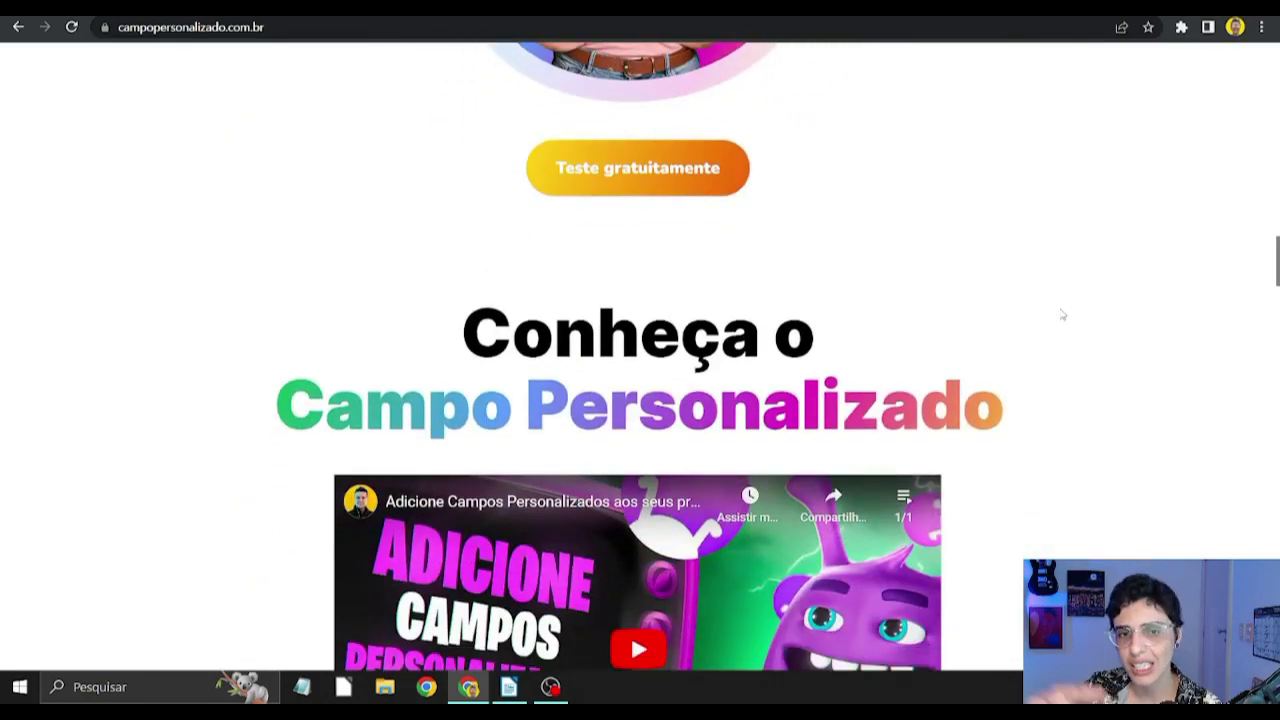
scroll(849, 317, "down", 7)
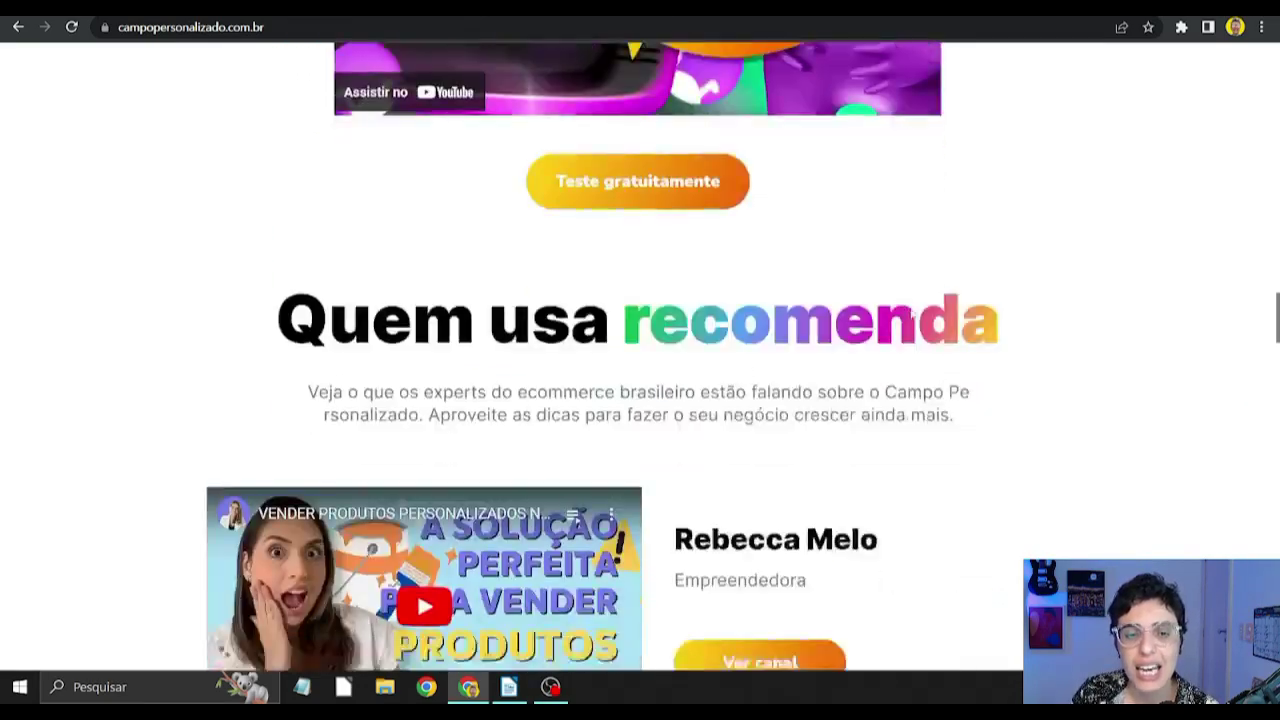
scroll(1014, 313, "up", 15)
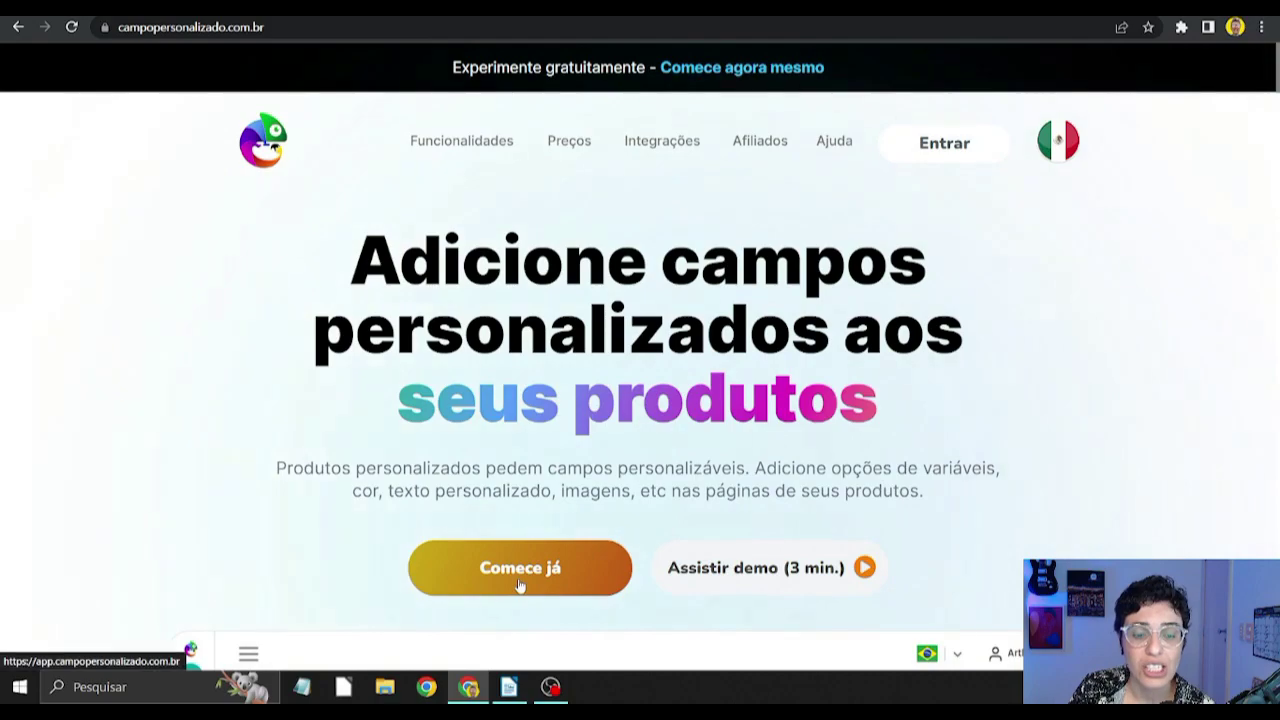
left_click(519, 585)
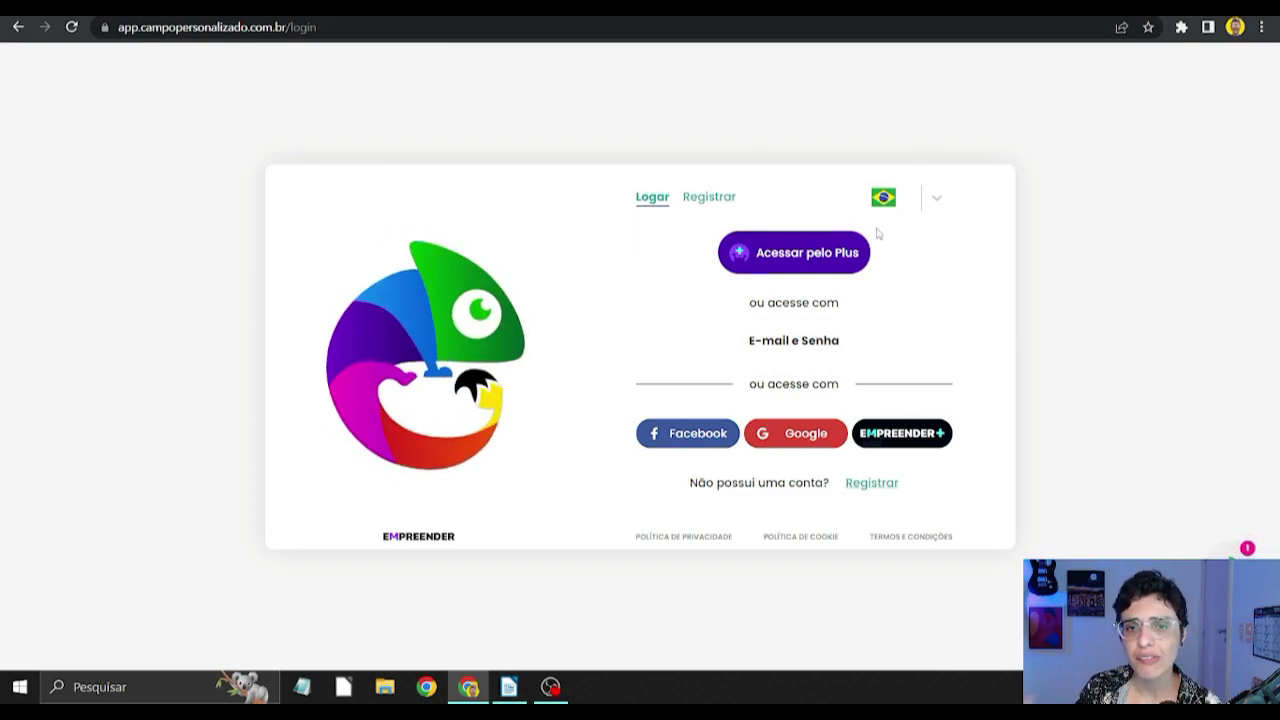
left_click(697, 198)
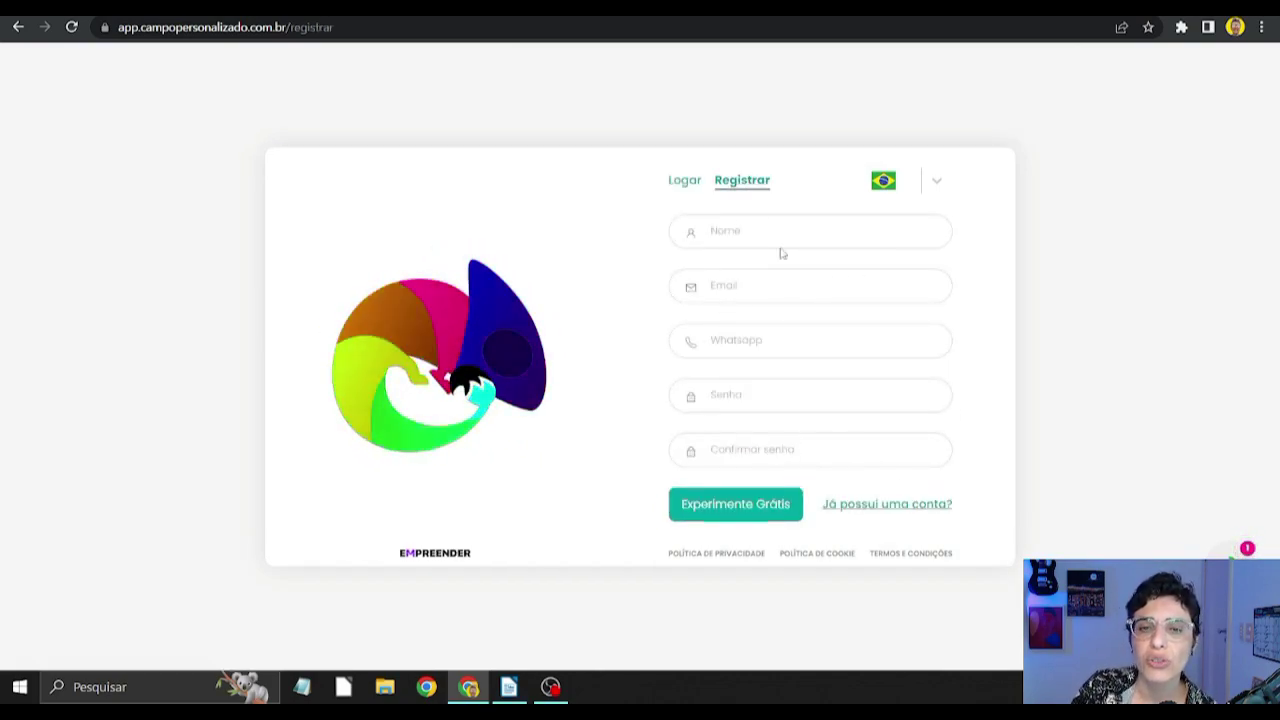
left_click(685, 189)
left_click(792, 440)
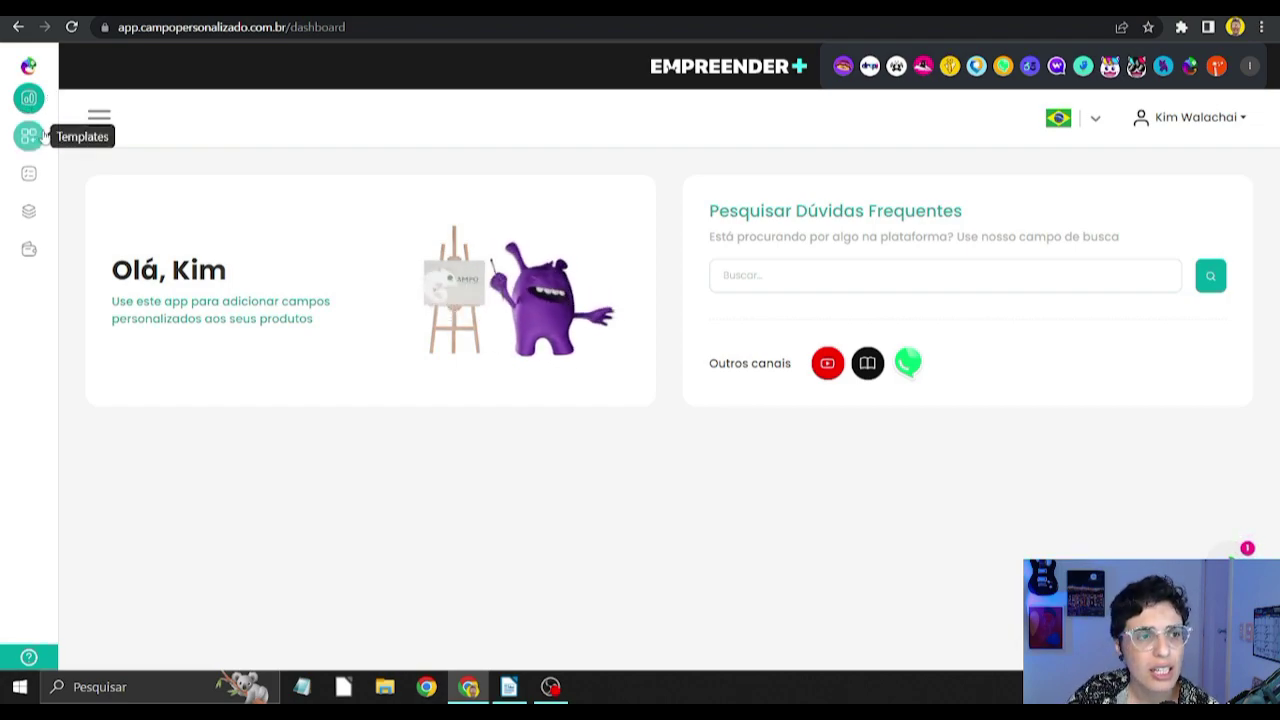
Step: Connect the Nuvemshop store to Campo Personalizado and accept the requested app permissions
left_click(27, 213)
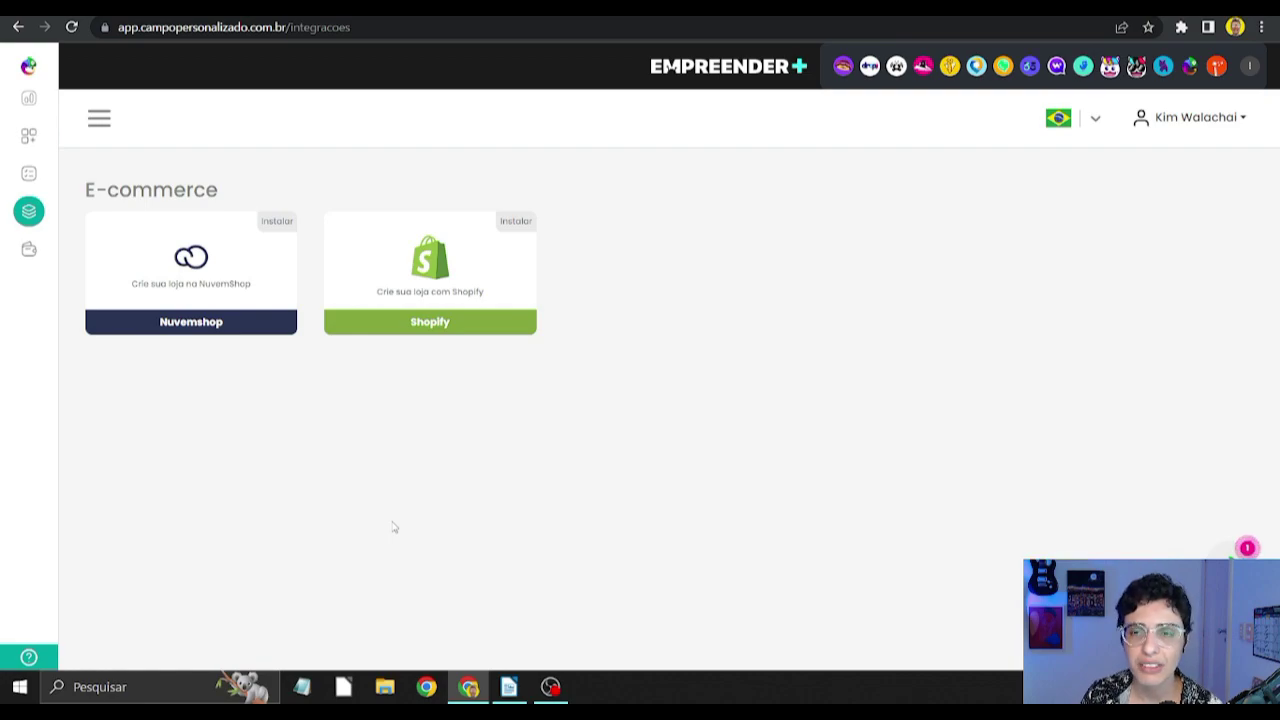
left_click(214, 300)
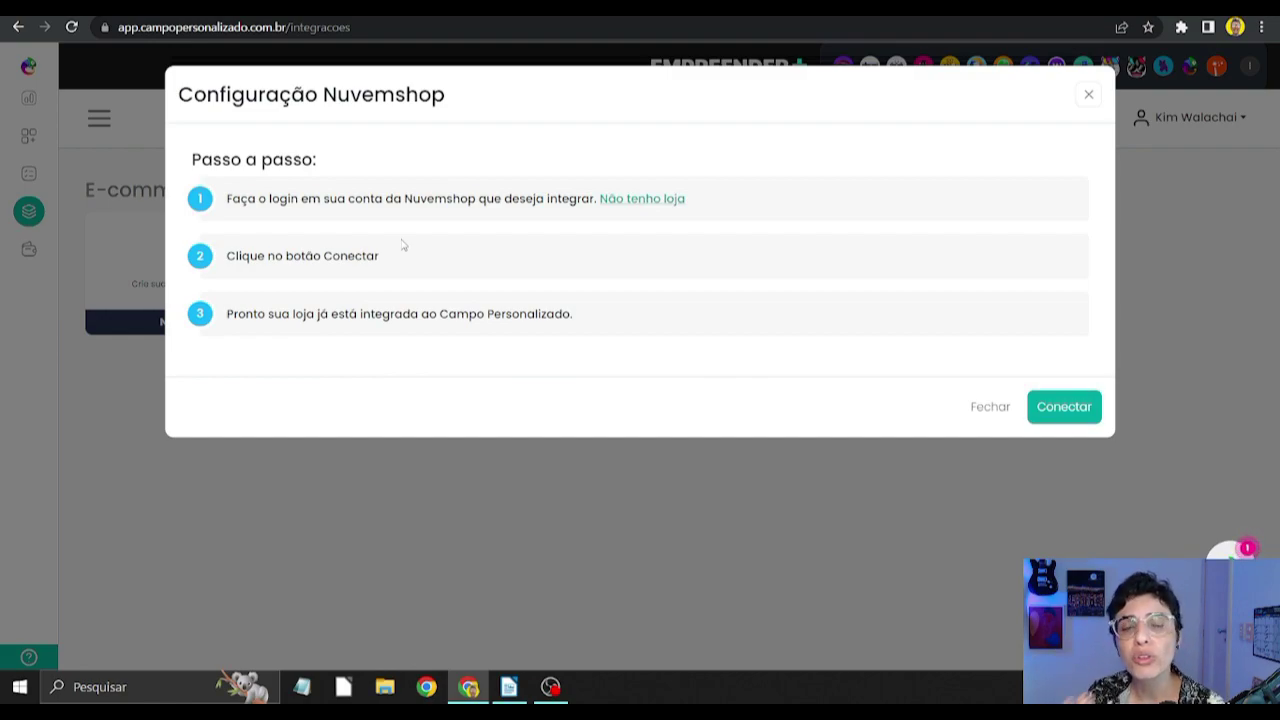
left_click(1060, 405)
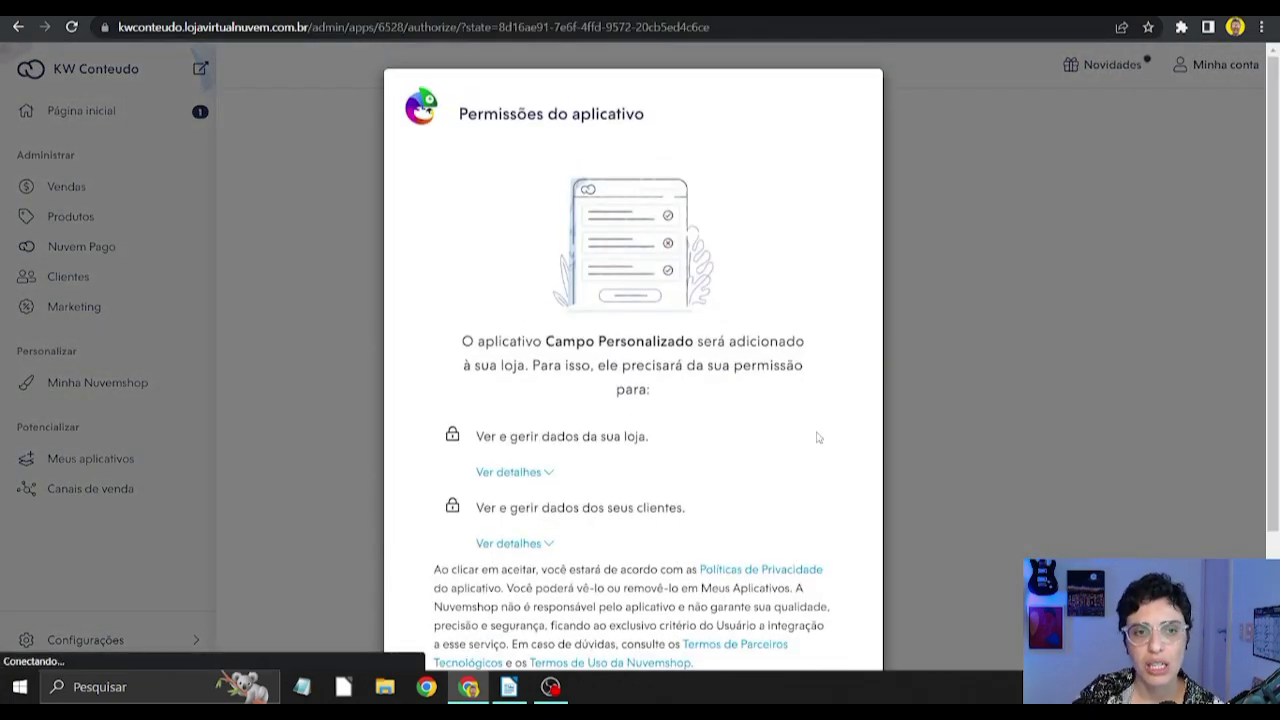
scroll(816, 436, "down", 3)
scroll(538, 265, "up", 2)
scroll(620, 350, "down", 2)
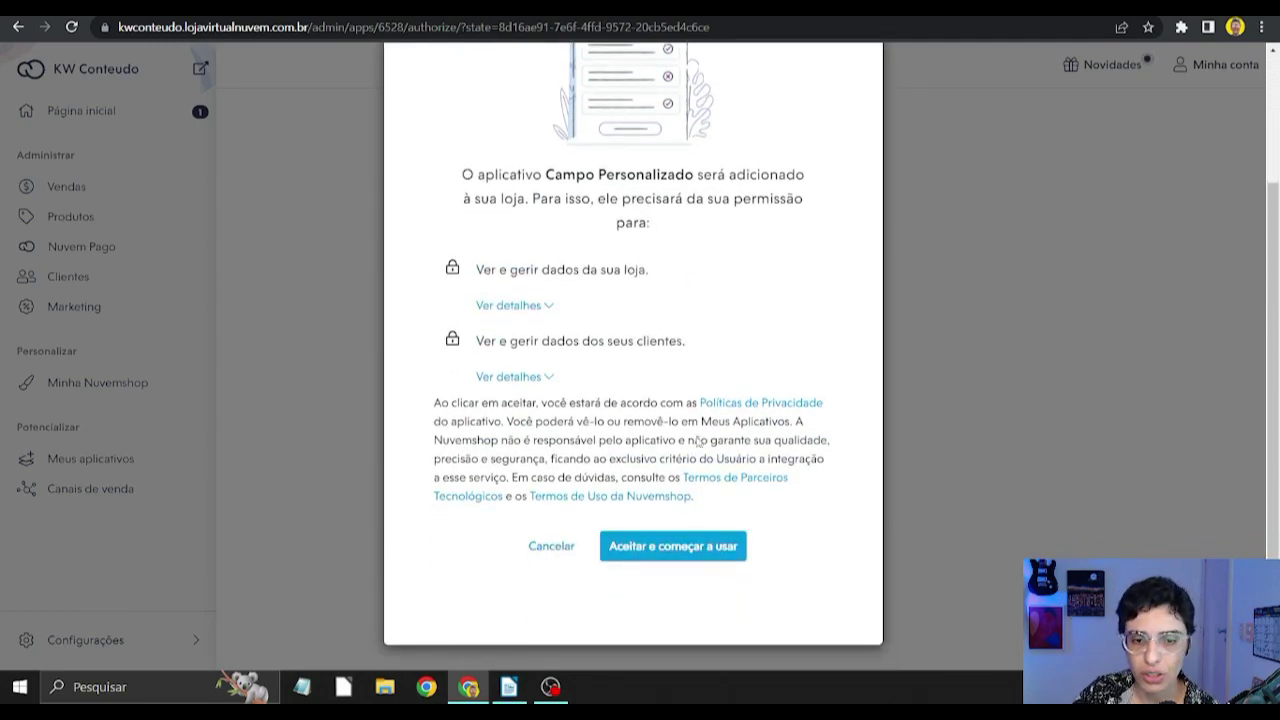
left_click(654, 546)
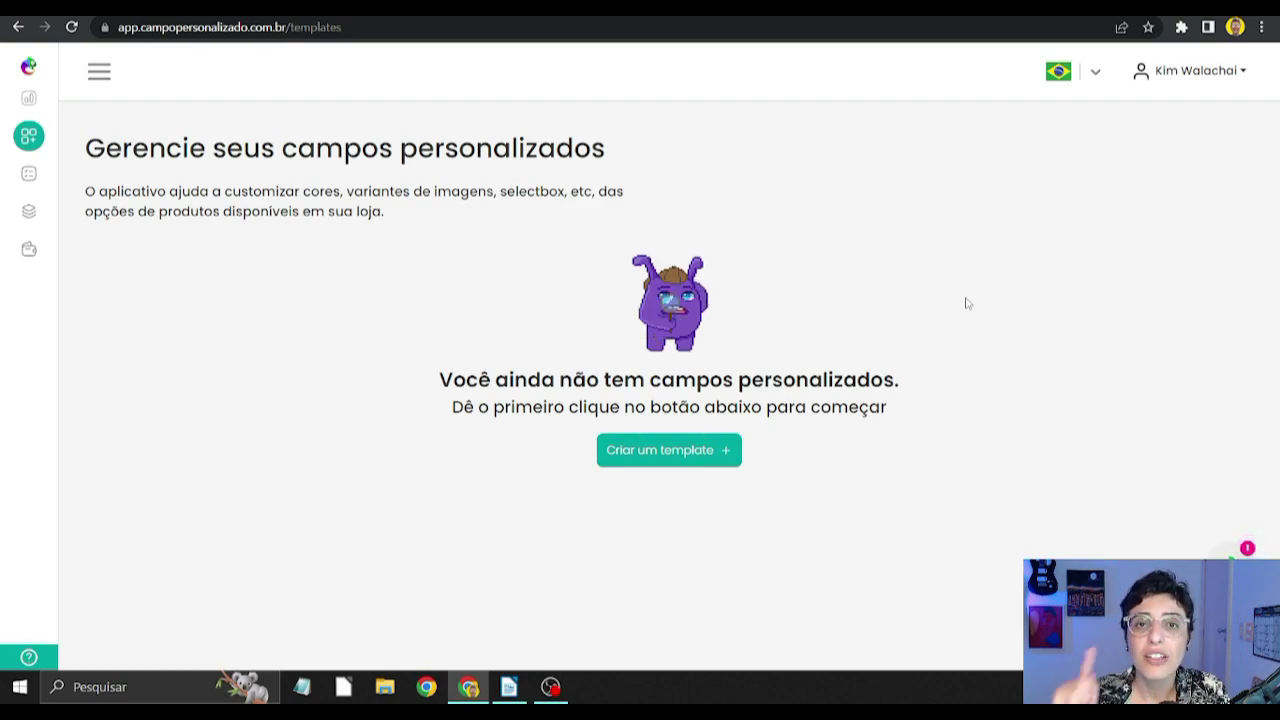
Step: Create a template, review the available field models, select Campo de Cor and proceed to customizing it
left_click(648, 452)
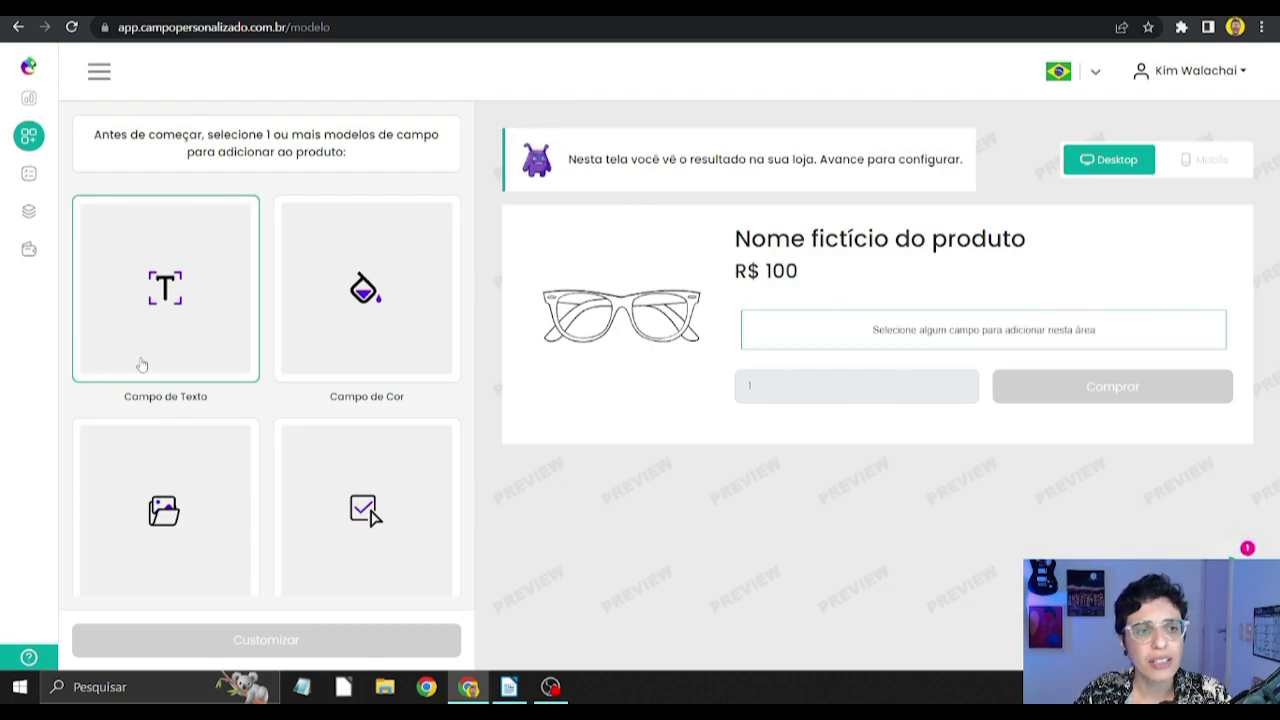
scroll(323, 300, "down", 1)
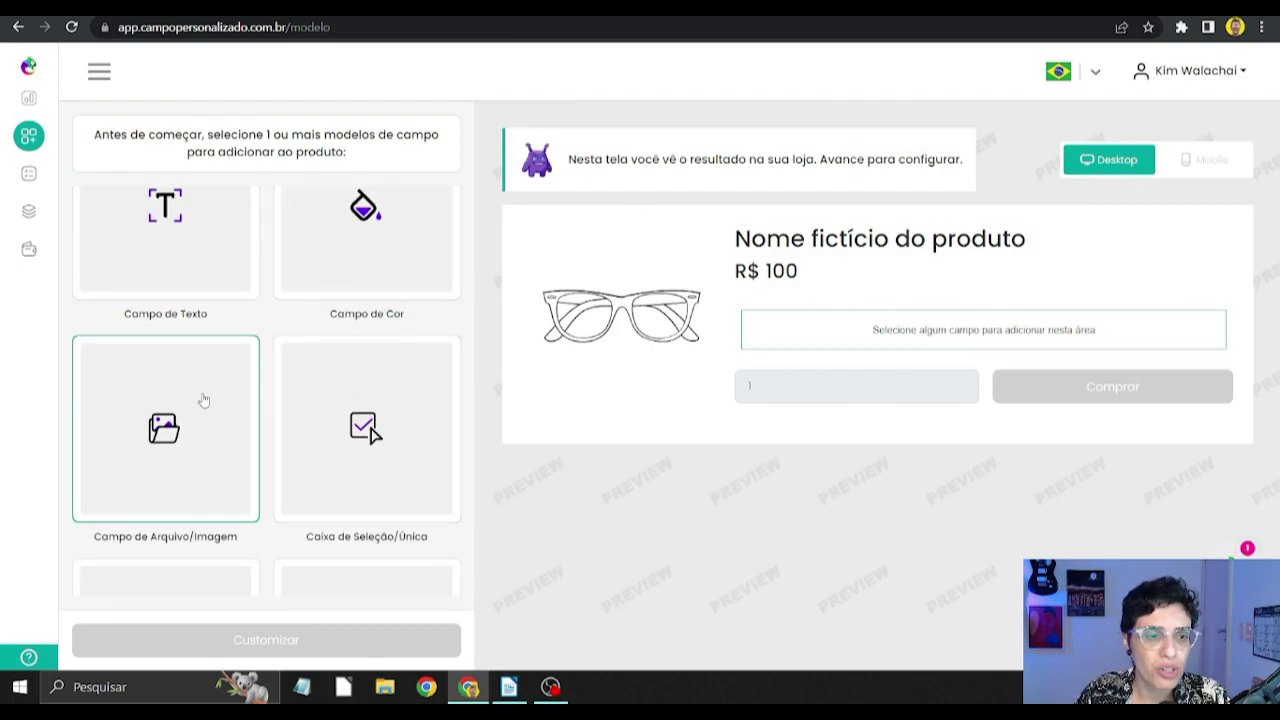
scroll(195, 395, "down", 1)
scroll(395, 470, "down", 1)
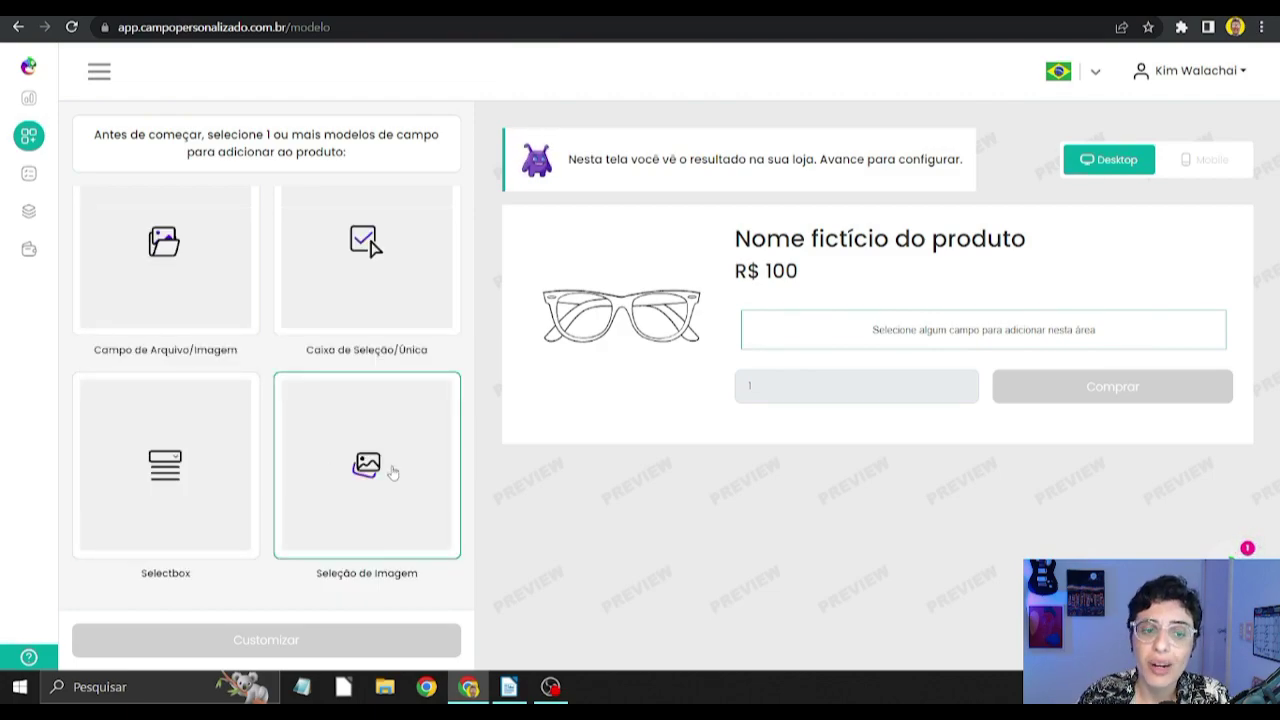
scroll(390, 470, "up", 3)
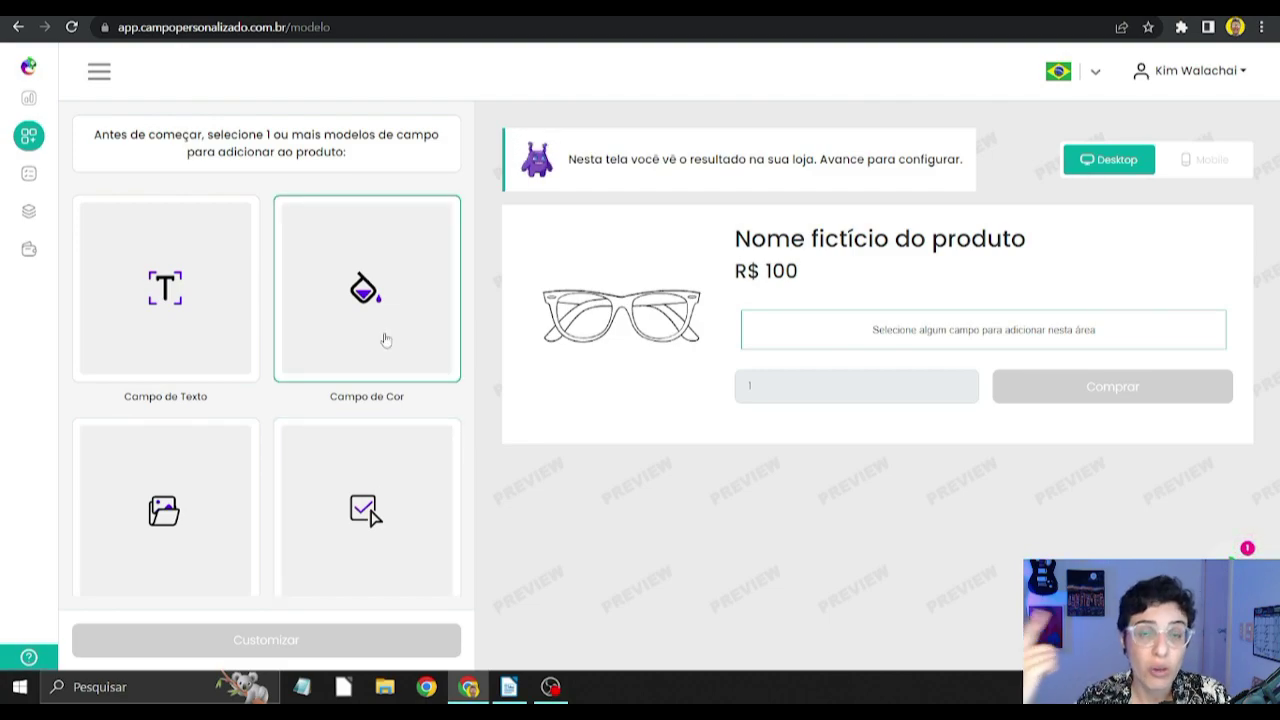
scroll(376, 342, "down", 3)
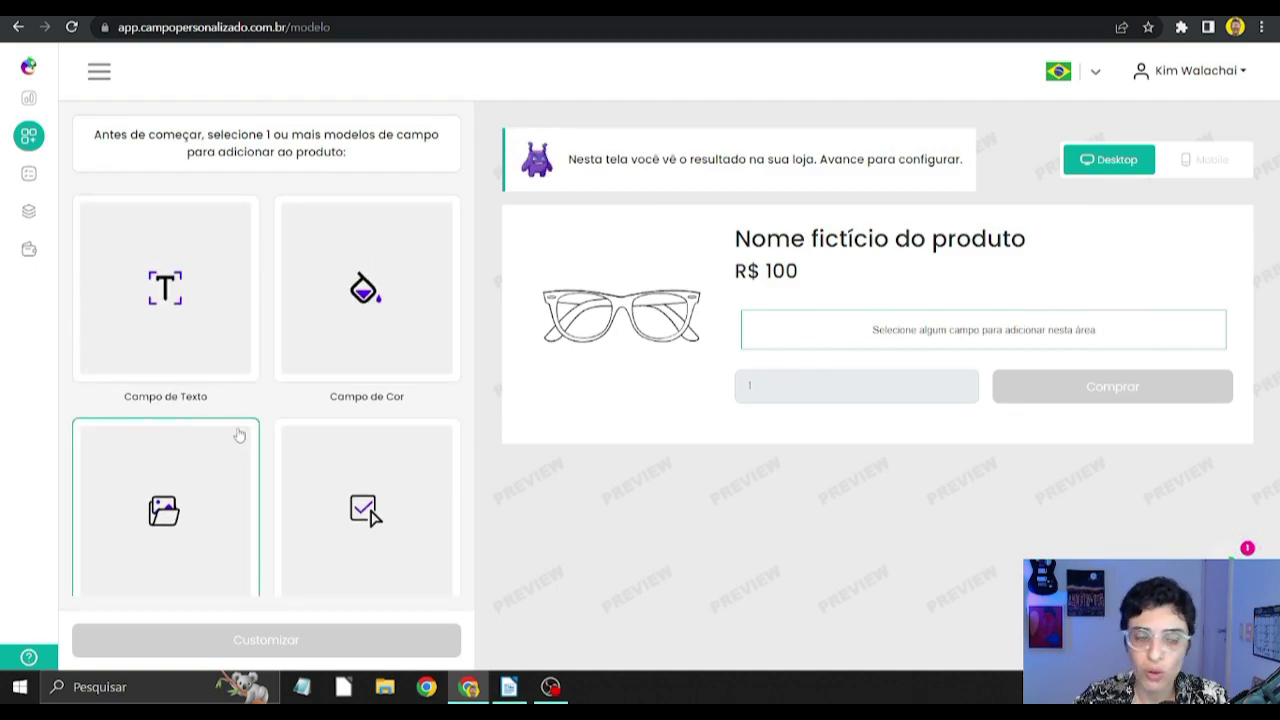
scroll(240, 432, "down", 2)
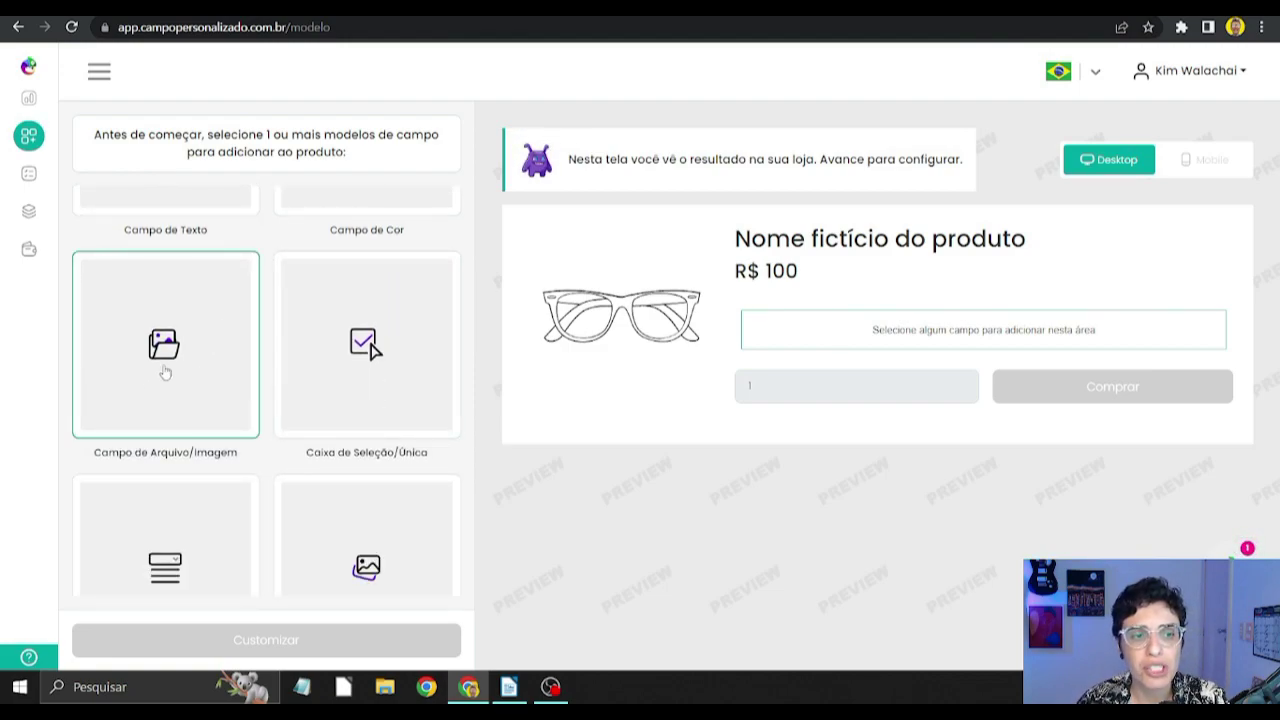
scroll(165, 372, "up", 2)
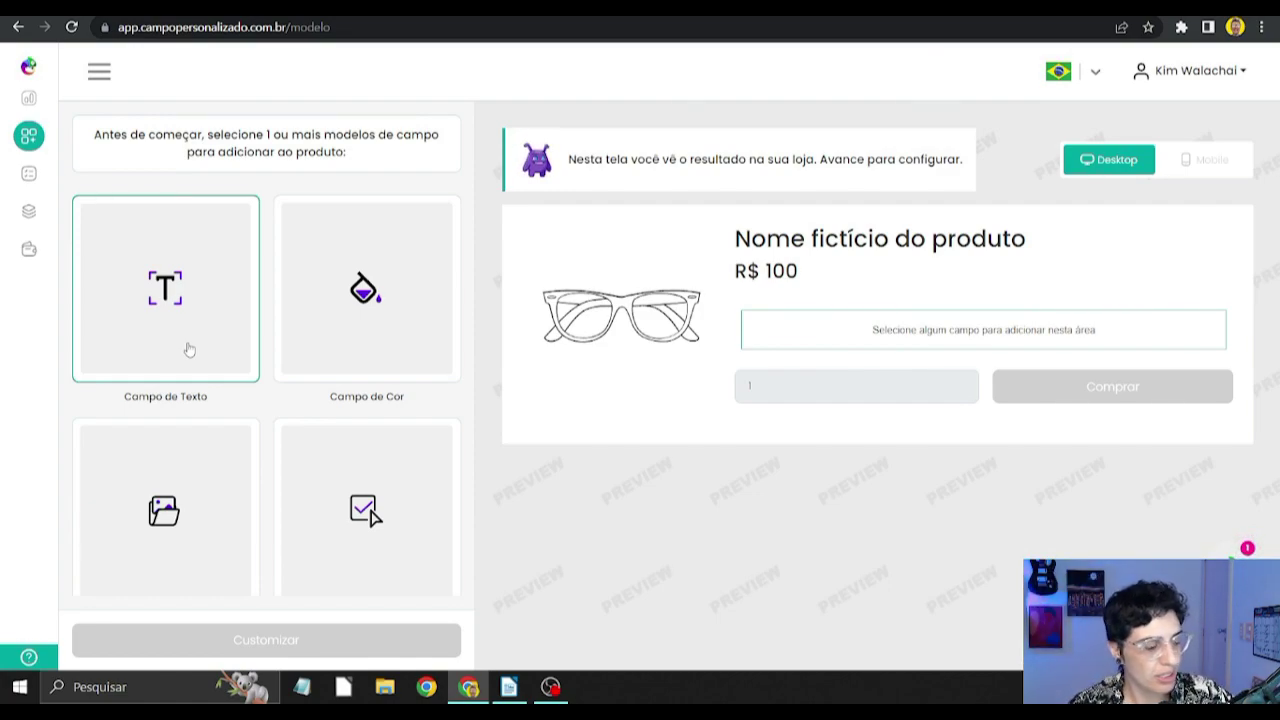
scroll(283, 380, "down", 2)
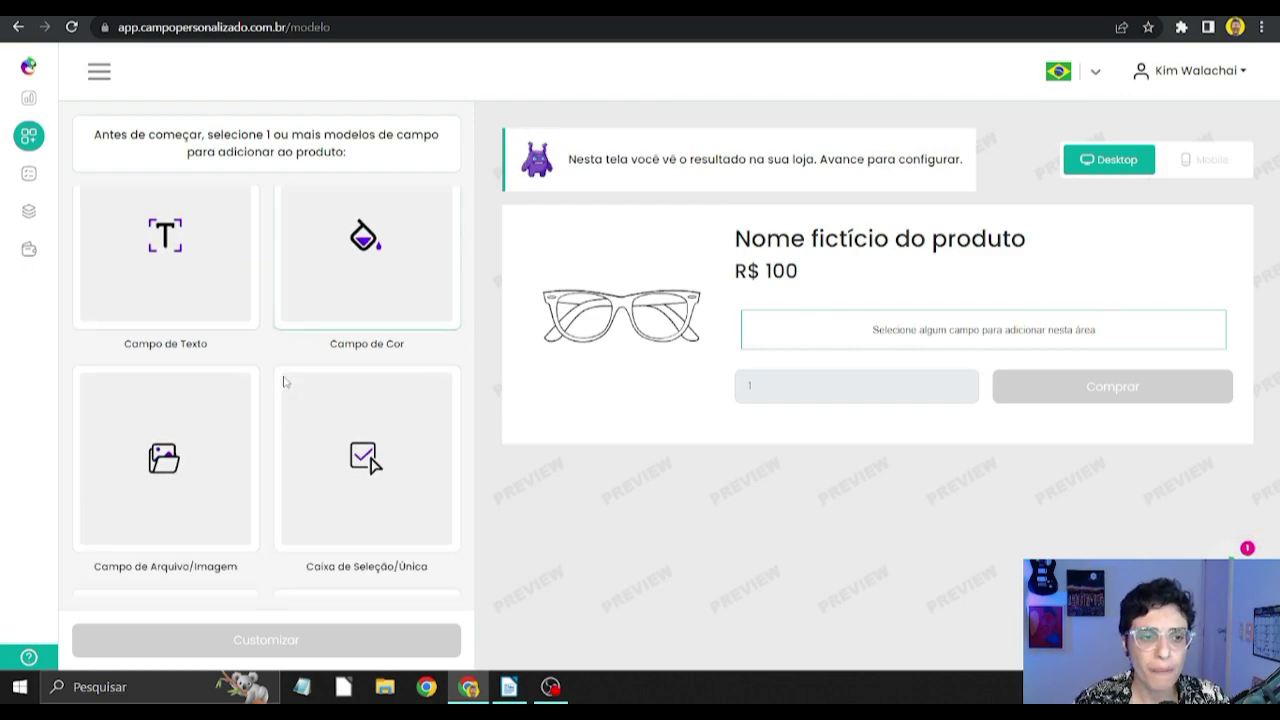
scroll(394, 343, "up", 1)
left_click(370, 252)
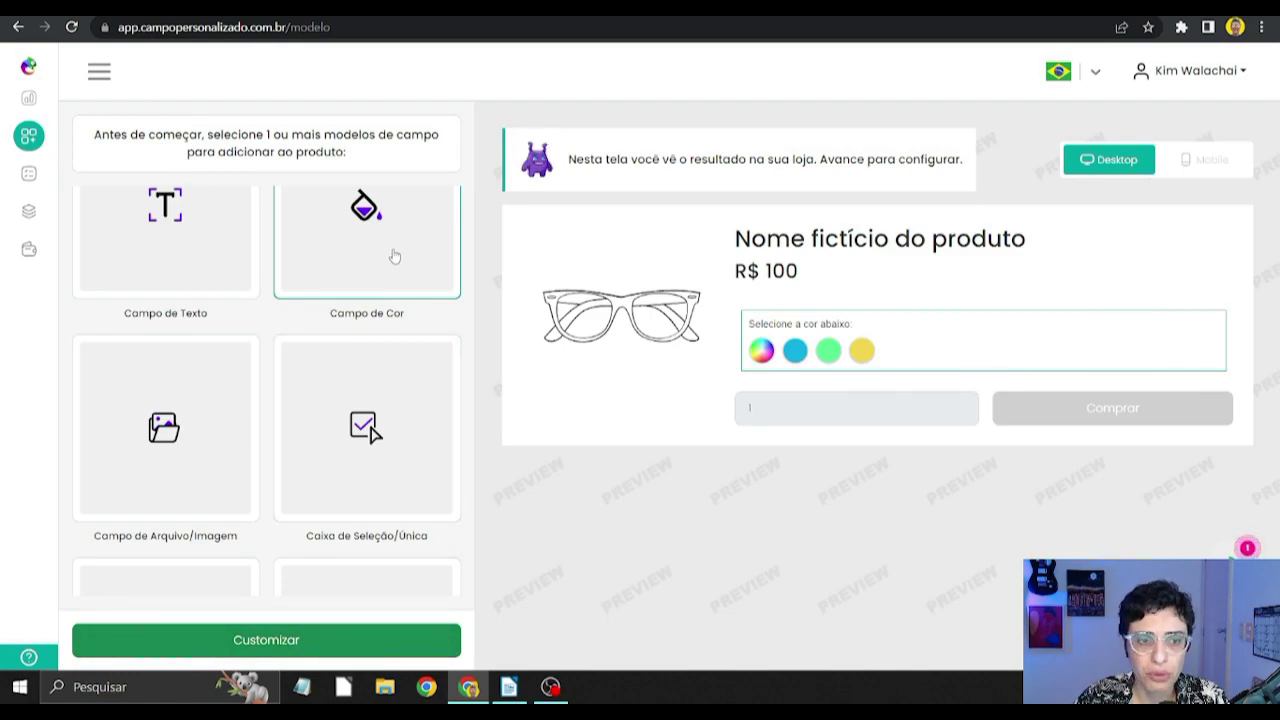
left_click(274, 639)
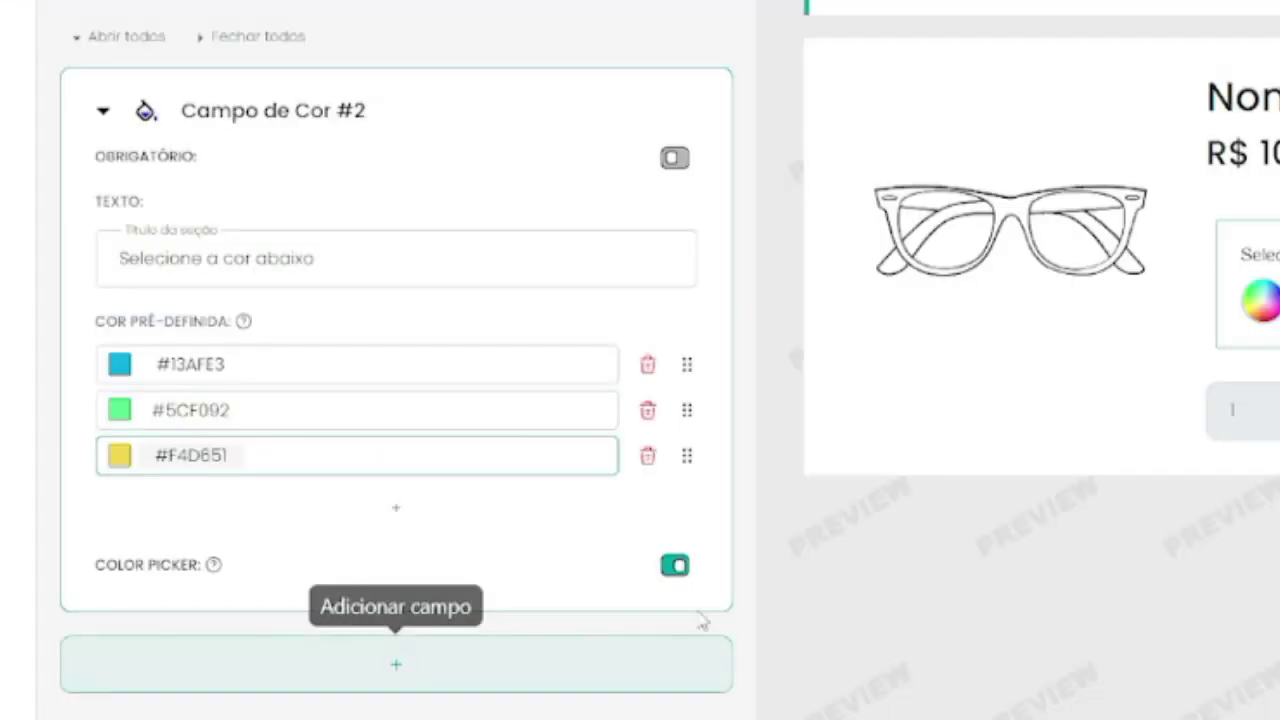
Step: Turn off the color picker for the color field and change the predefined light green to #528966
left_click(675, 566)
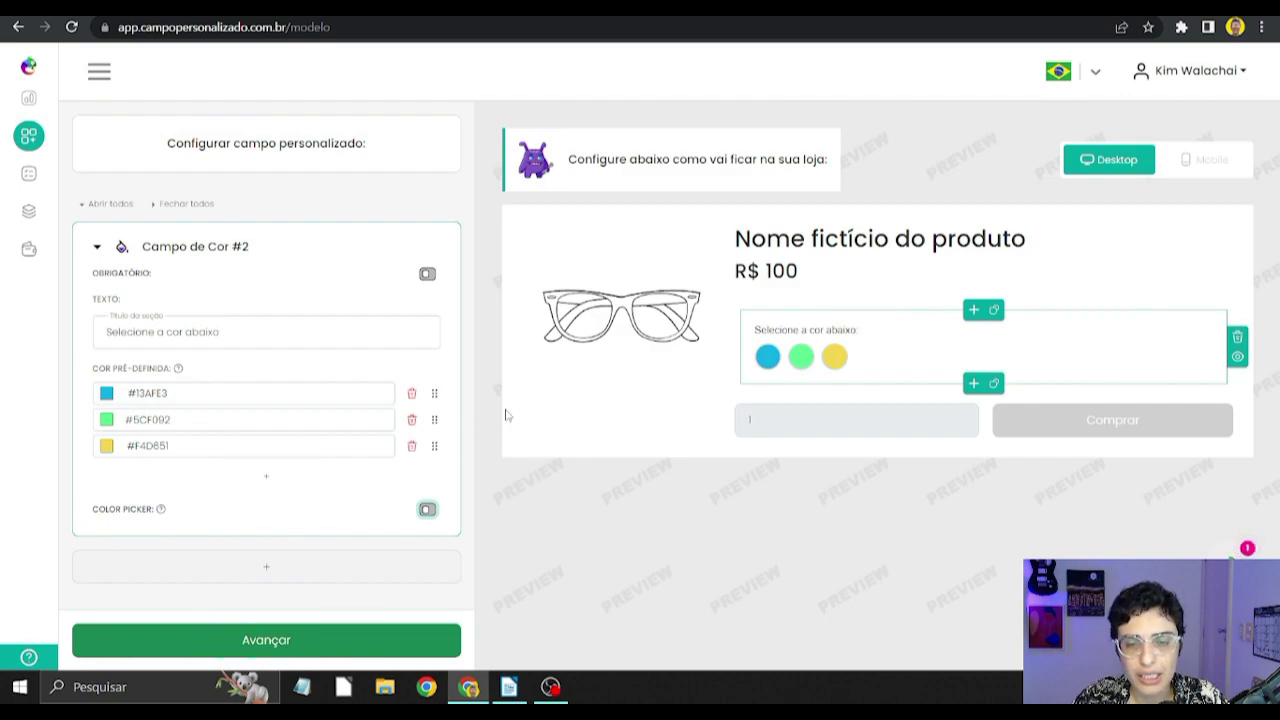
left_click(232, 425)
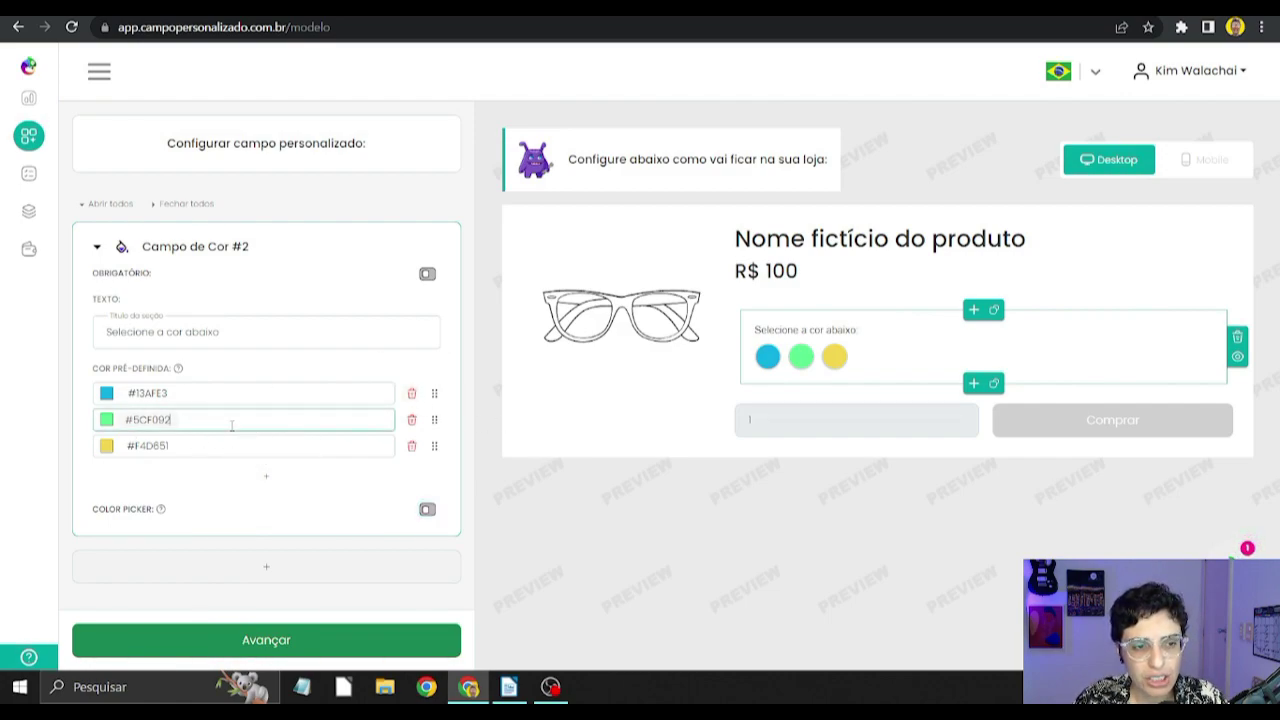
left_click(108, 422)
left_click_drag(217, 436, 177, 483)
left_click(316, 490)
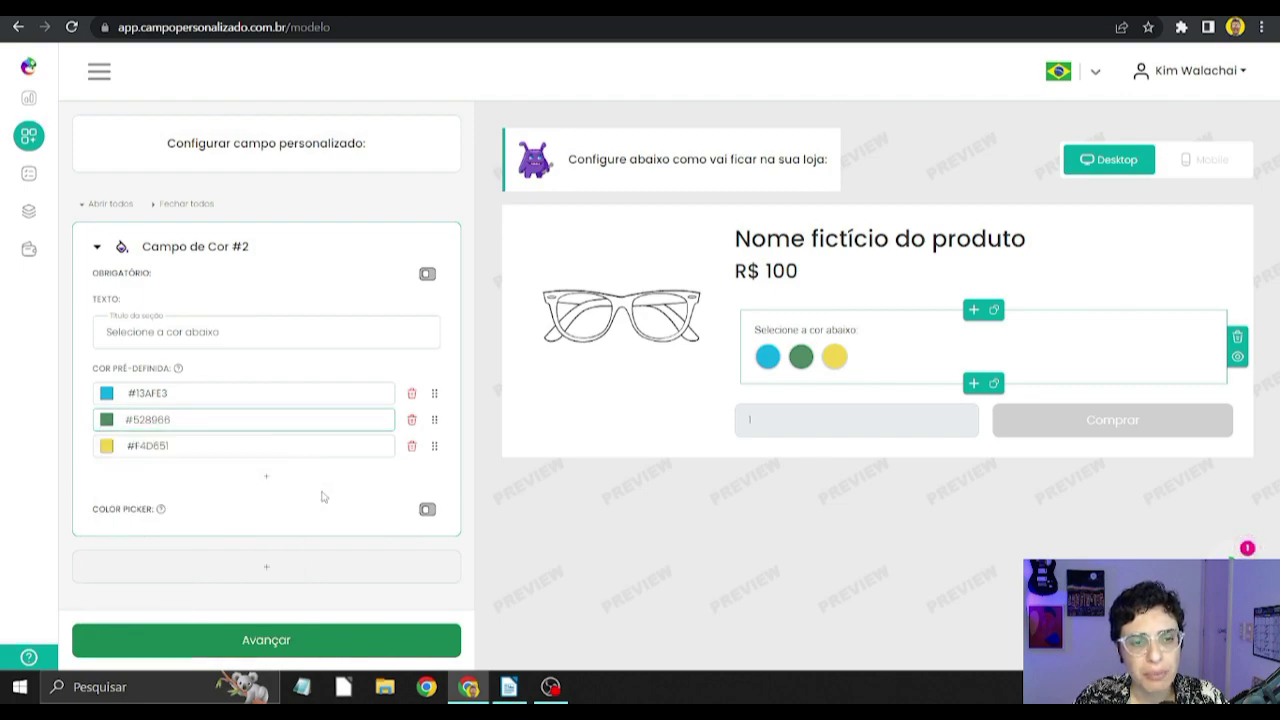
left_click(268, 483)
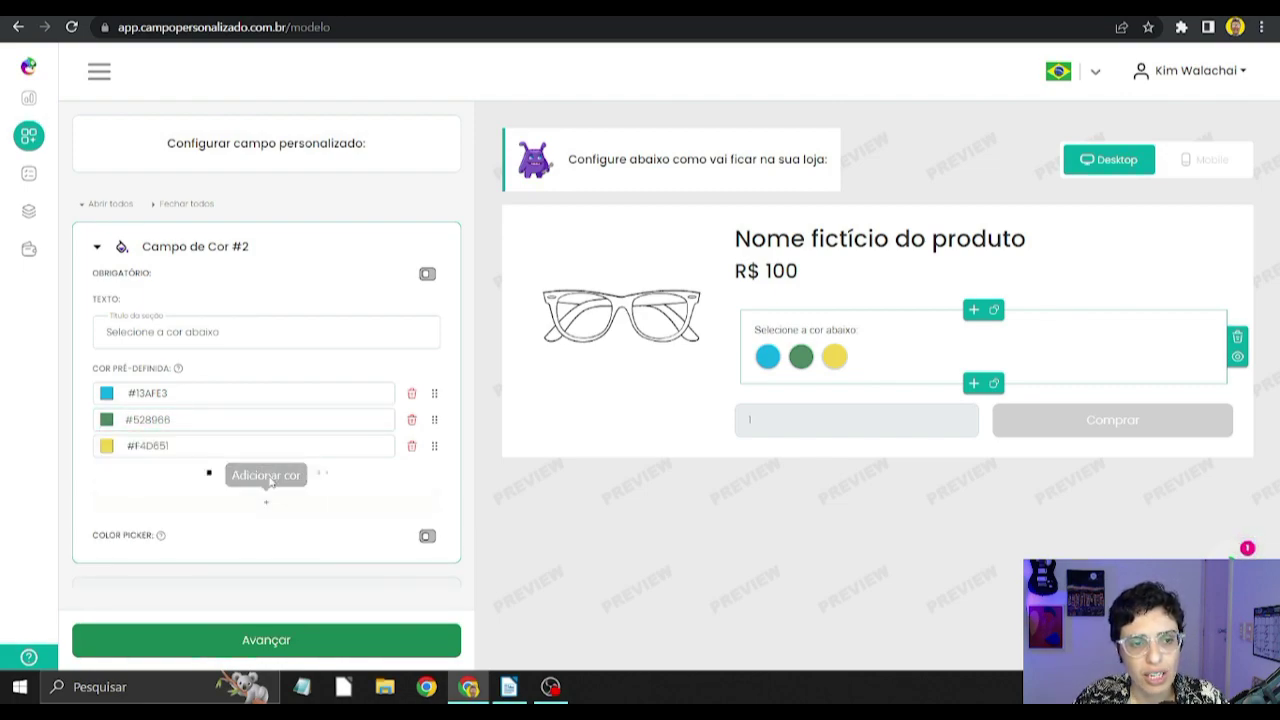
left_click(409, 478)
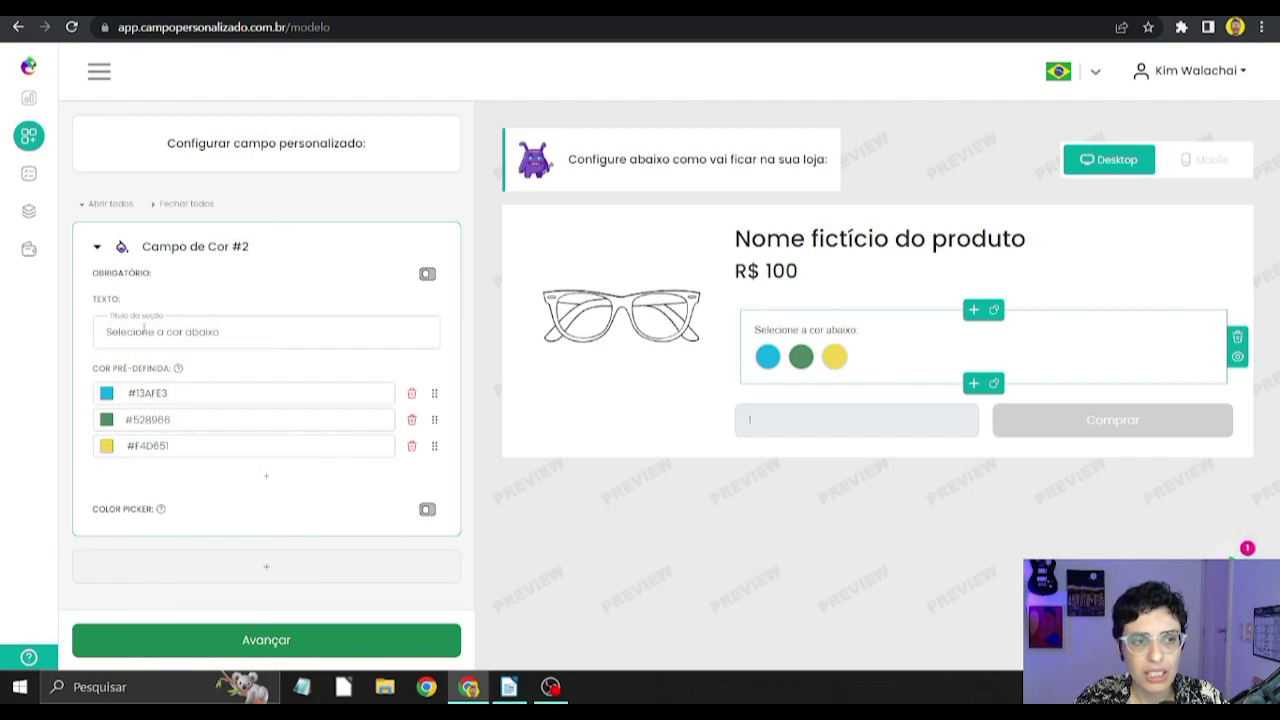
Step: Set the color field's section title to "Escolha a cor do seu vestido"
left_click(214, 320)
key("ctrl+a")
type("Escolha a ")
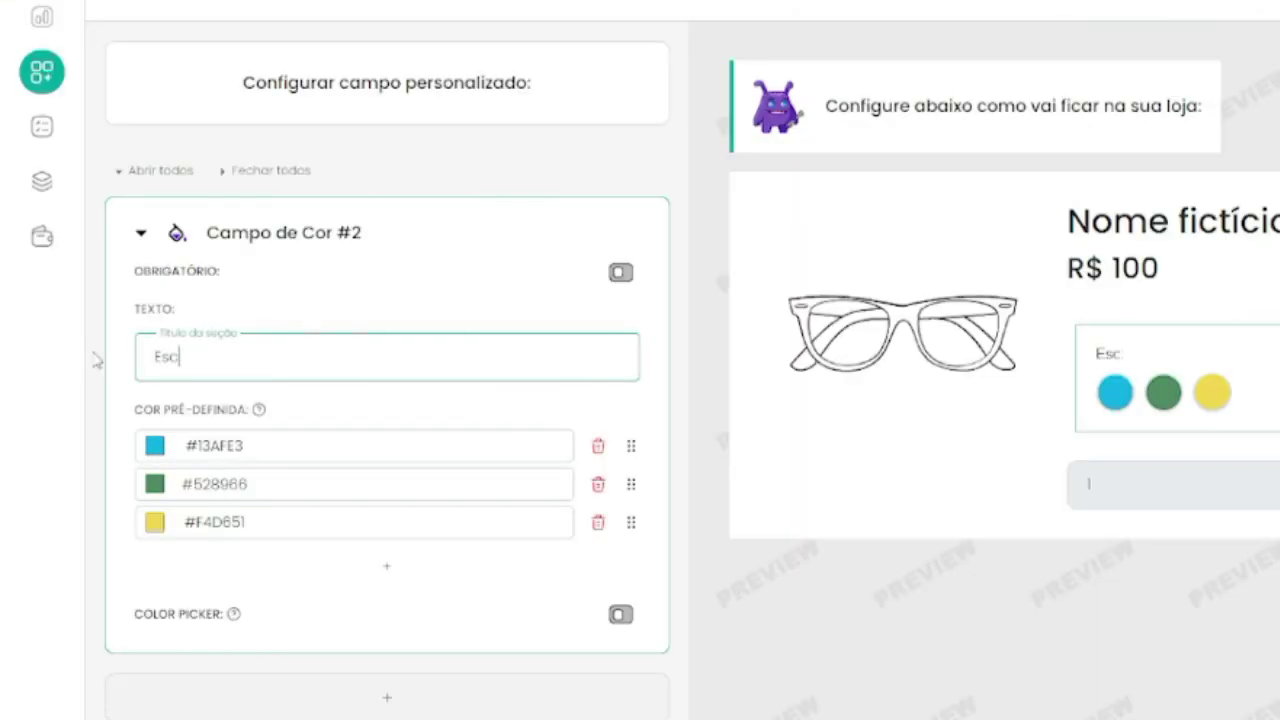
type("cor do seu vestido")
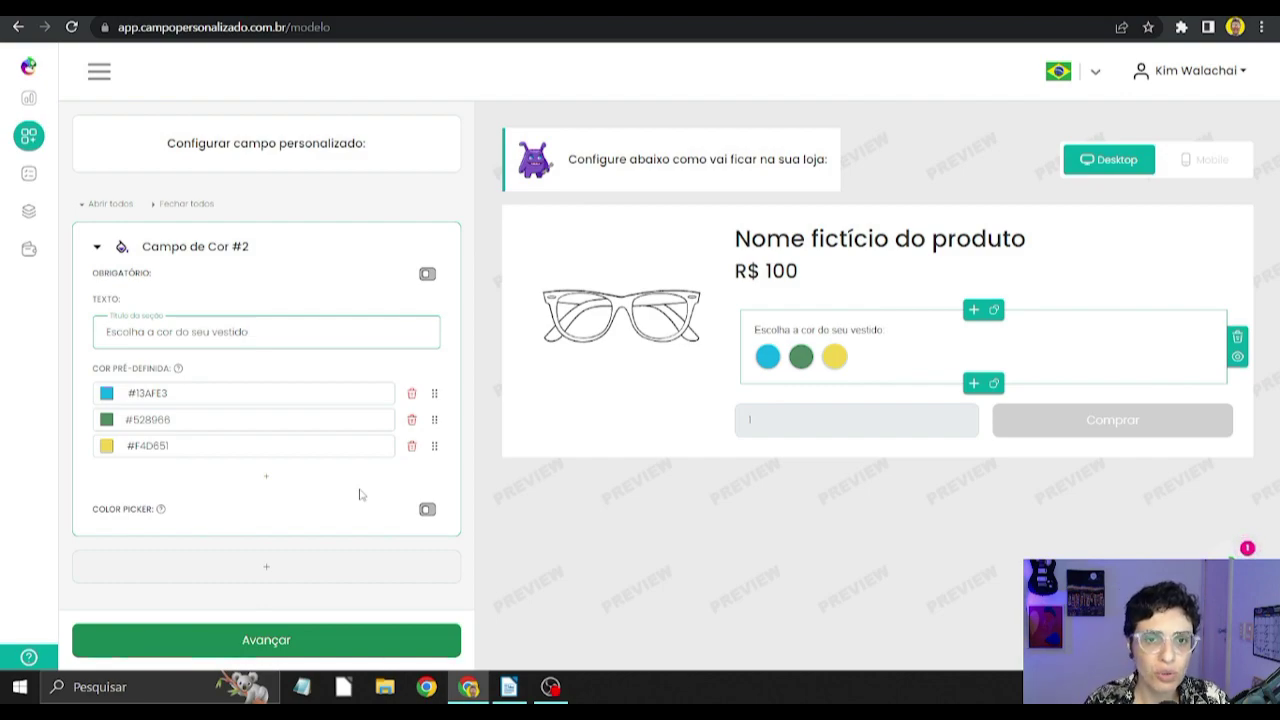
Step: Advance to product linking, link the template to "Vestido Floral Feminino com bolso" and save it
left_click(257, 642)
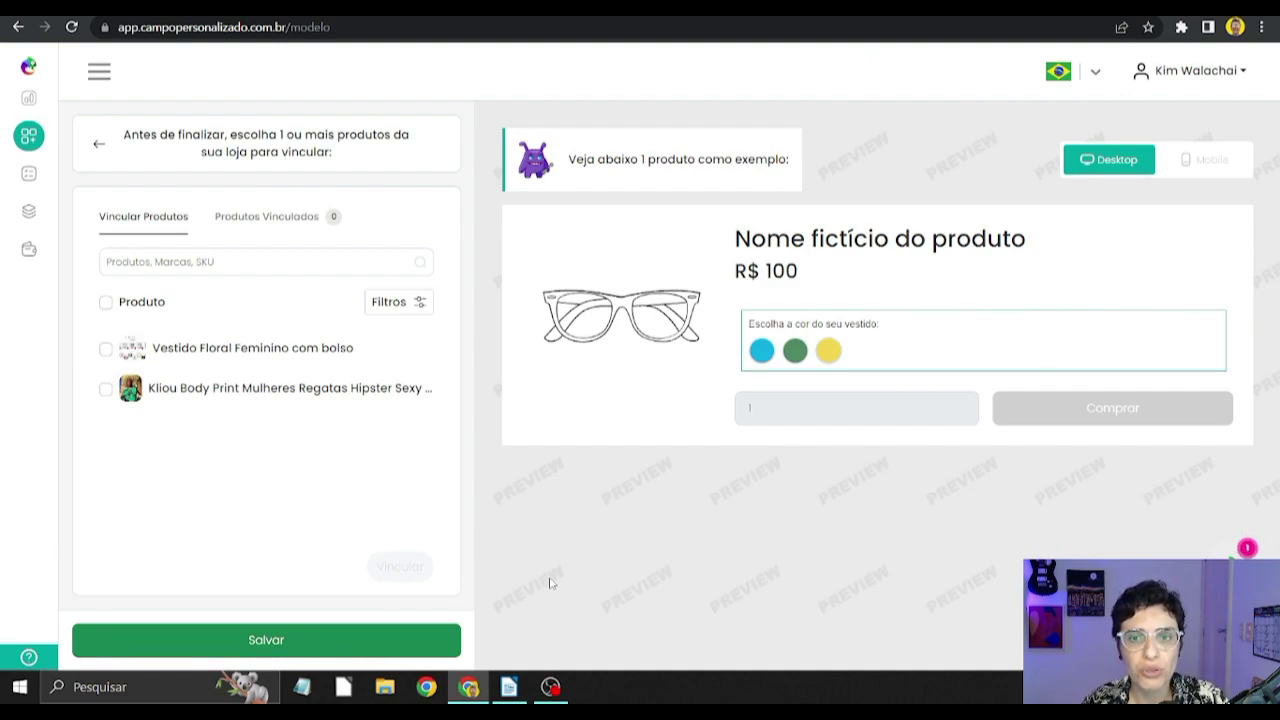
left_click(107, 349)
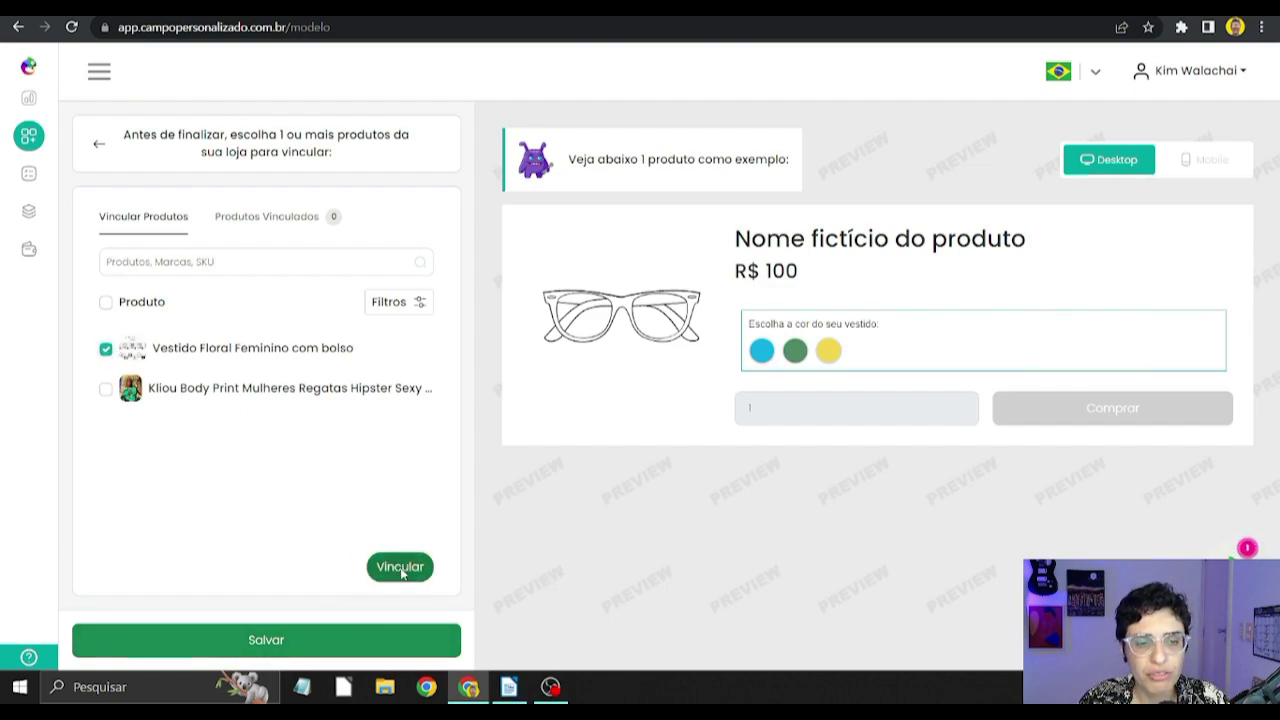
left_click(400, 569)
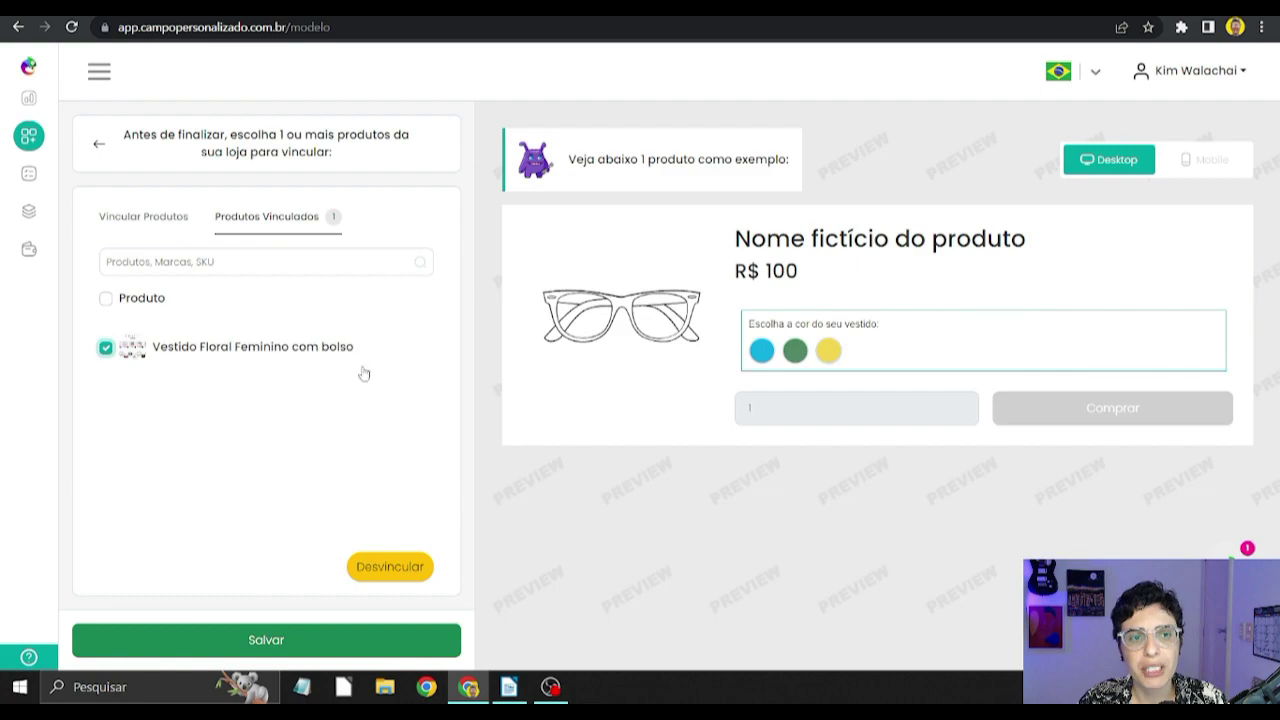
left_click(280, 641)
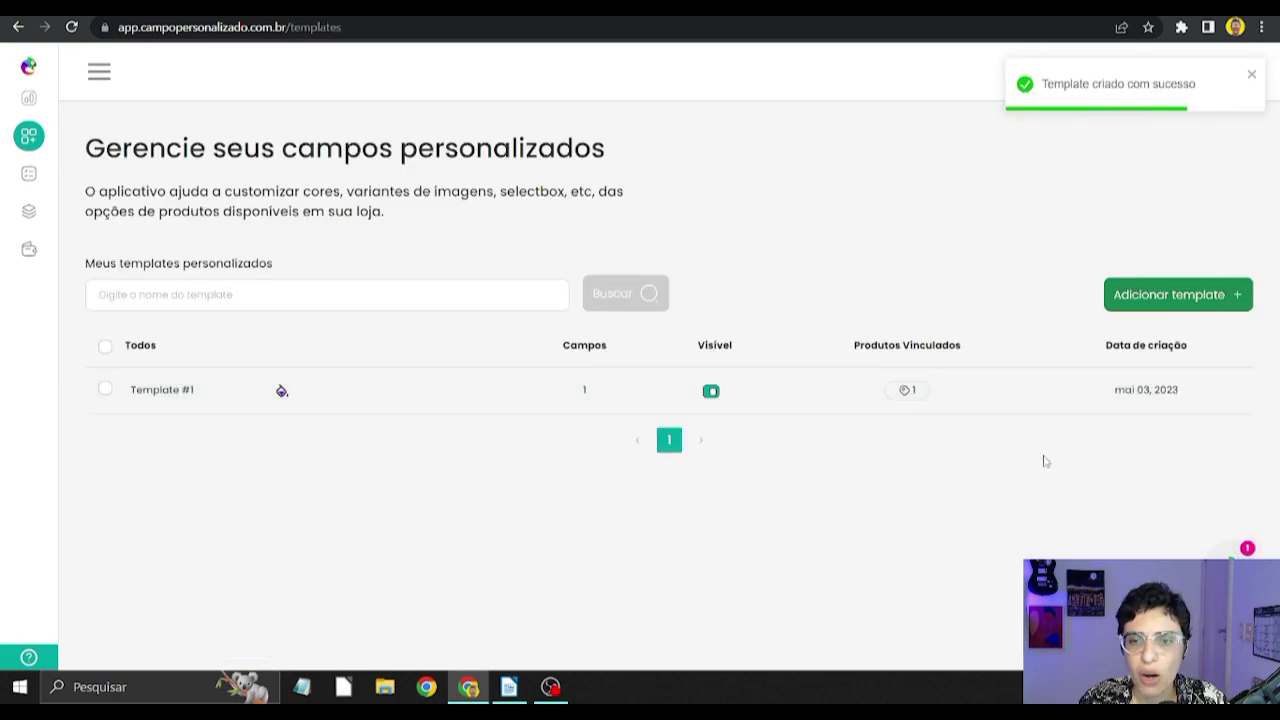
Step: Open Template #1 for editing and display the field types that can be added below the color field
left_click(105, 389)
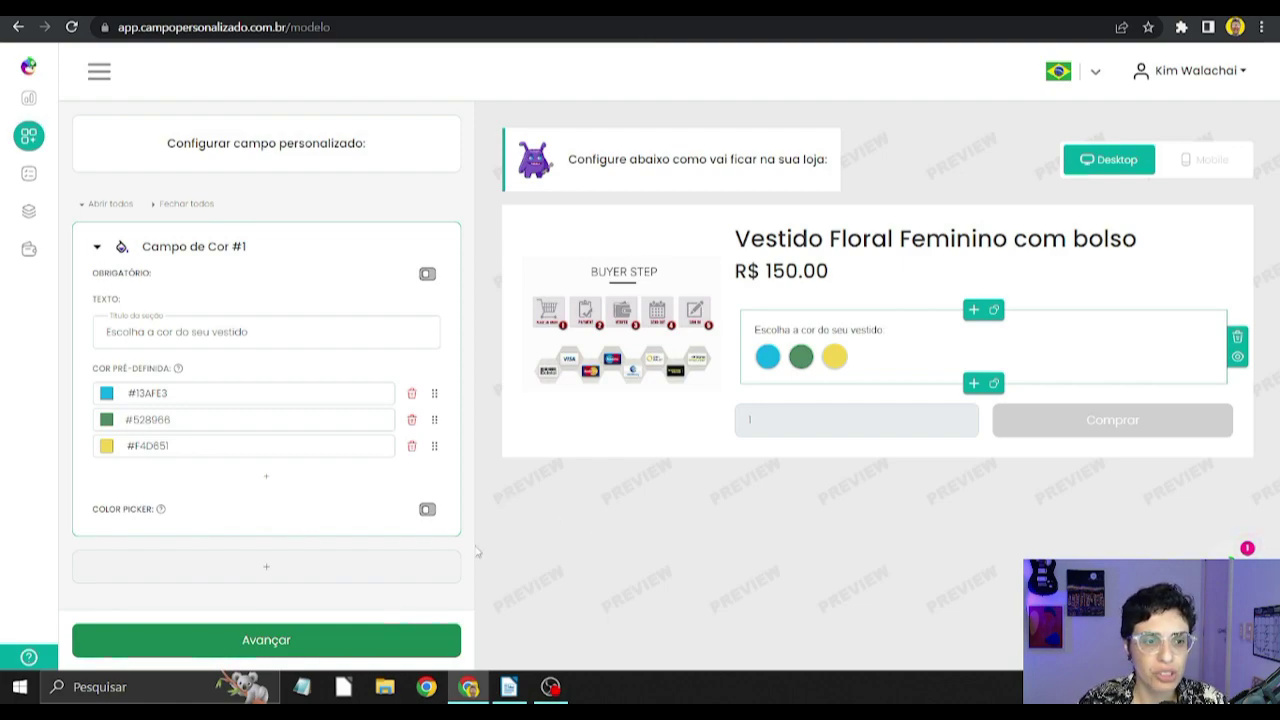
left_click(266, 574)
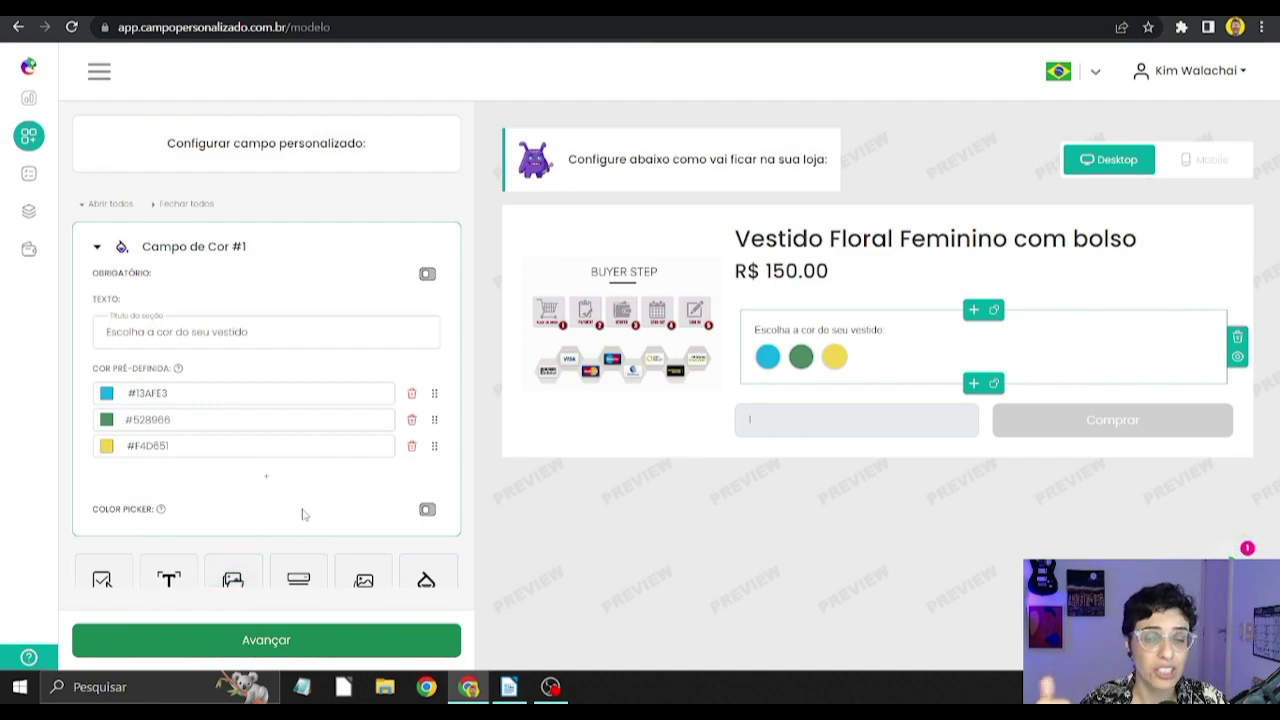
scroll(335, 470, "down", 1)
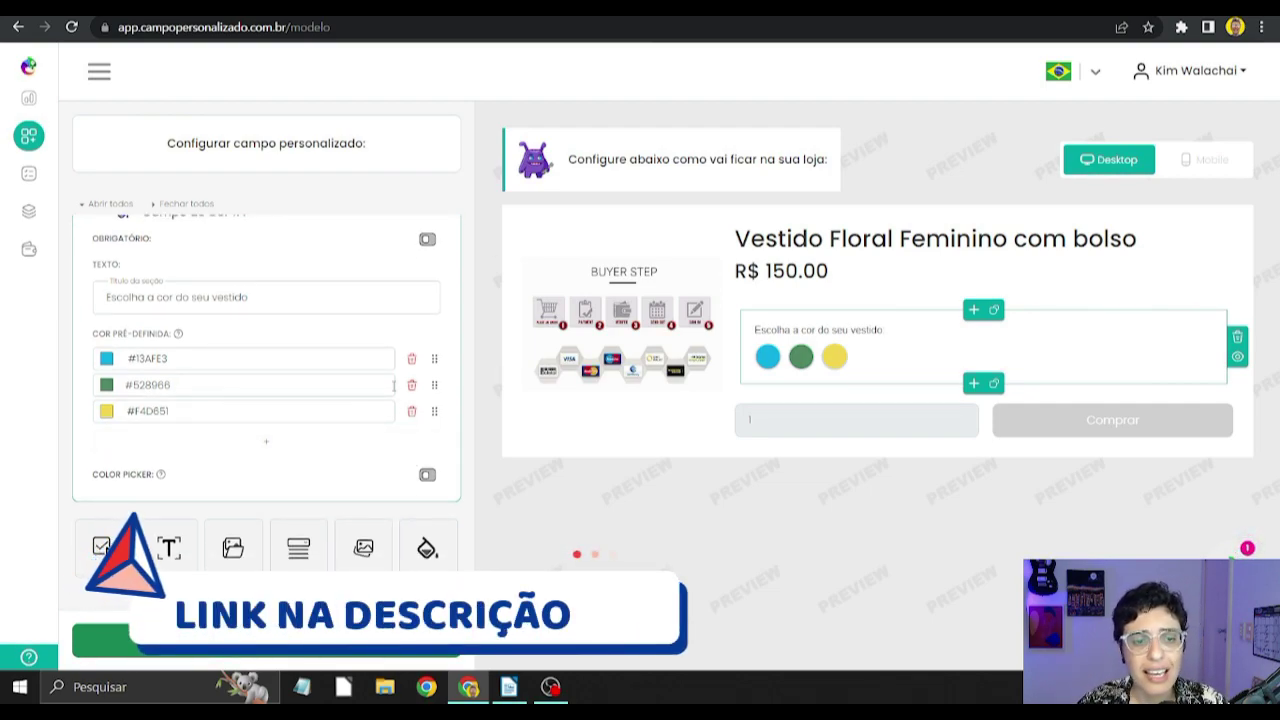
Step: Add a file/image field limited to 1 file below the color field, titled "Selecione ou arraste uma imagem para estampar o seu vestido"
left_click(238, 558)
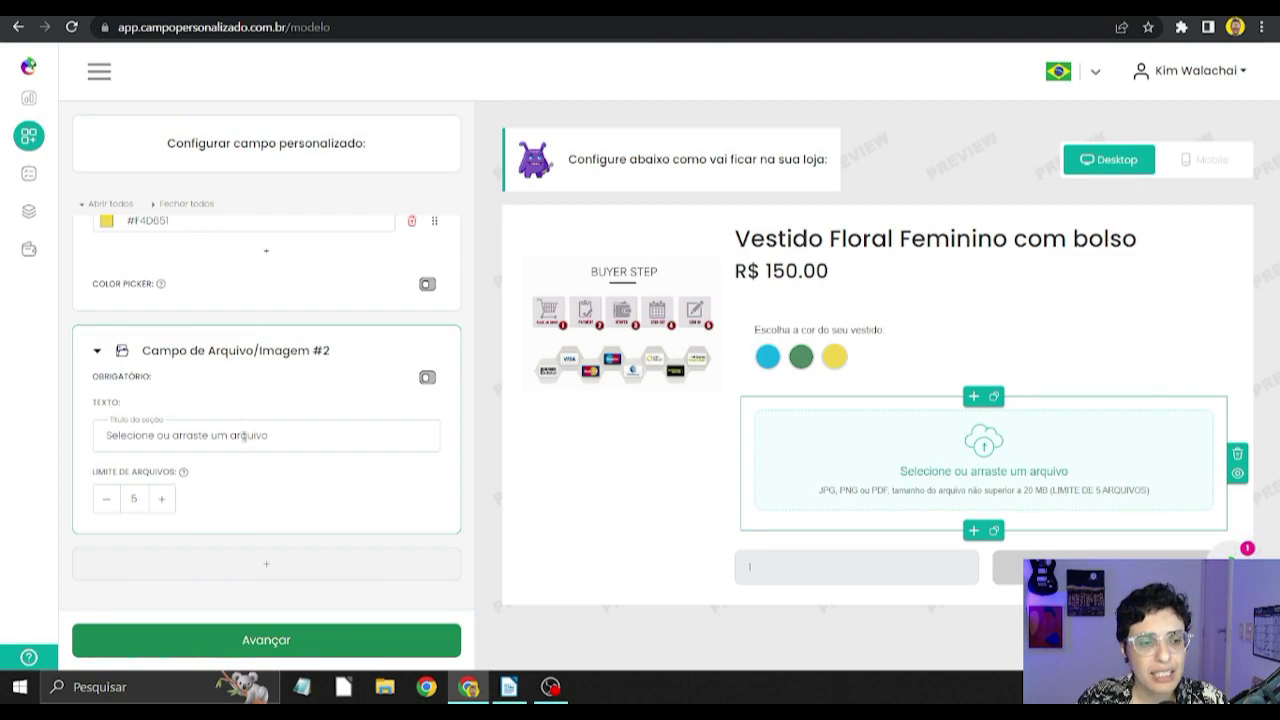
left_click(107, 499)
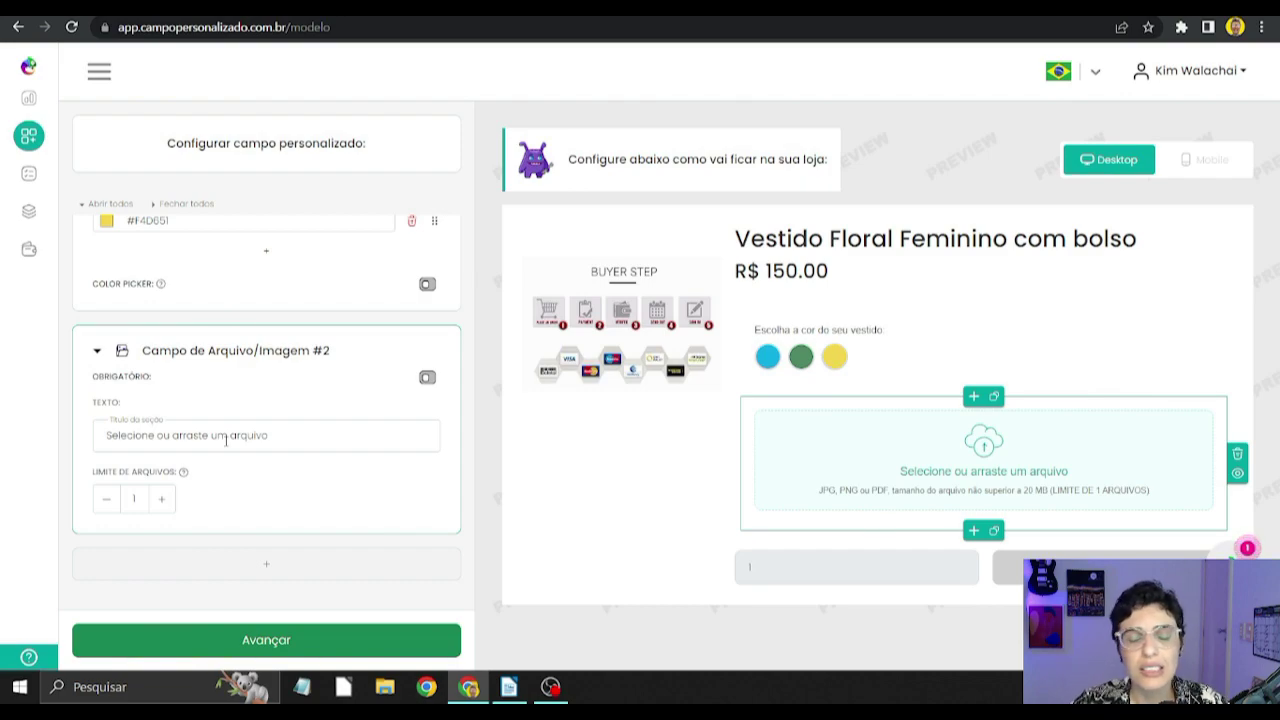
left_click(241, 437)
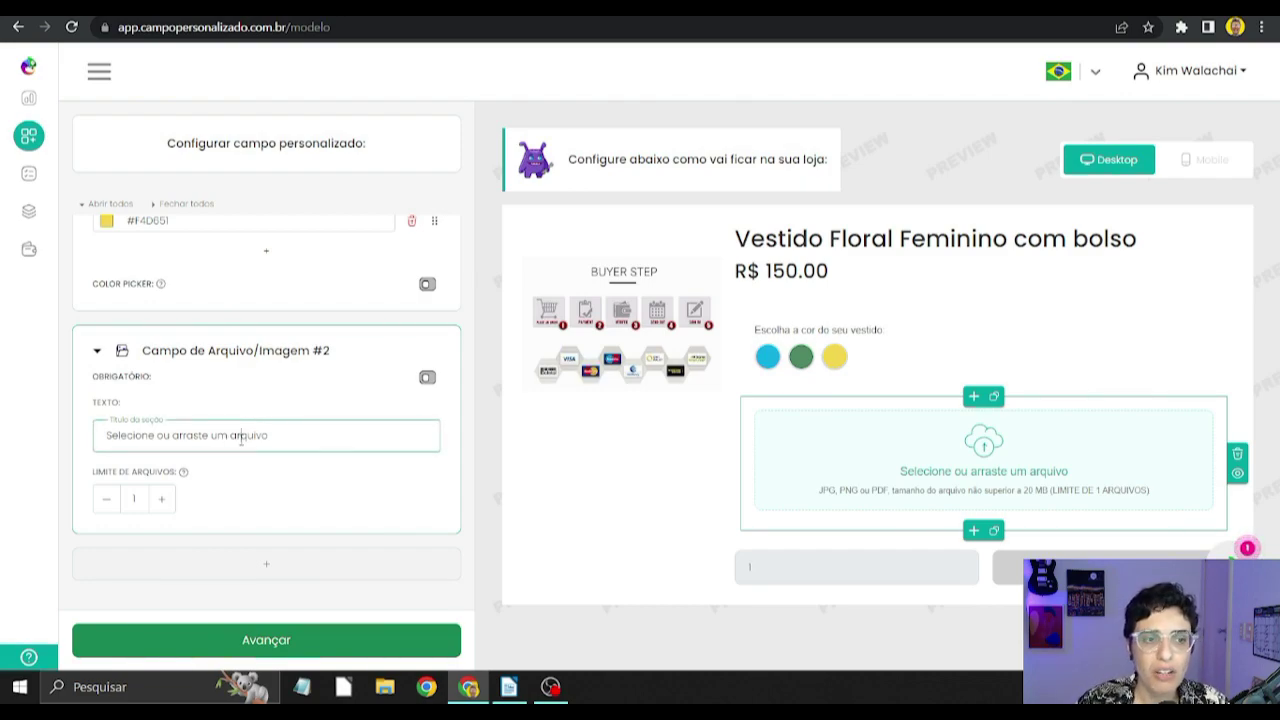
left_click_drag(306, 437, 79, 431)
type("Selecione ou arraste uma imagem para estampar o seu vestido")
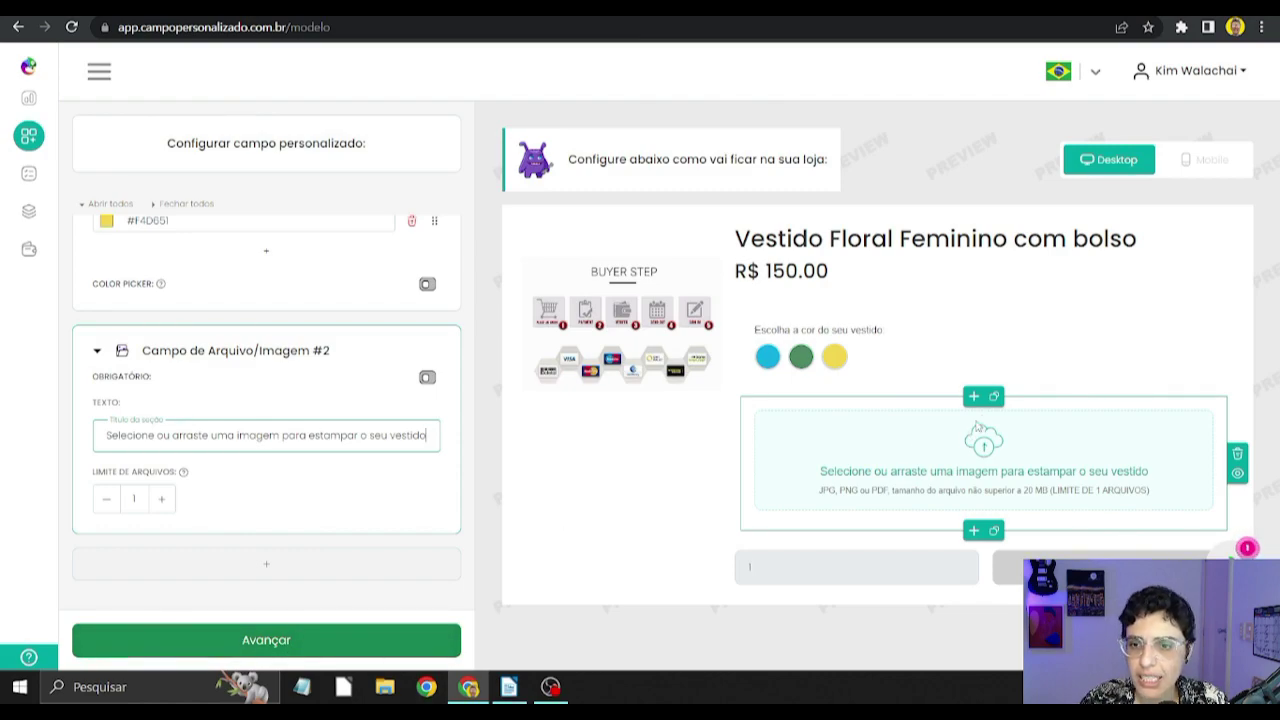
left_click(952, 346)
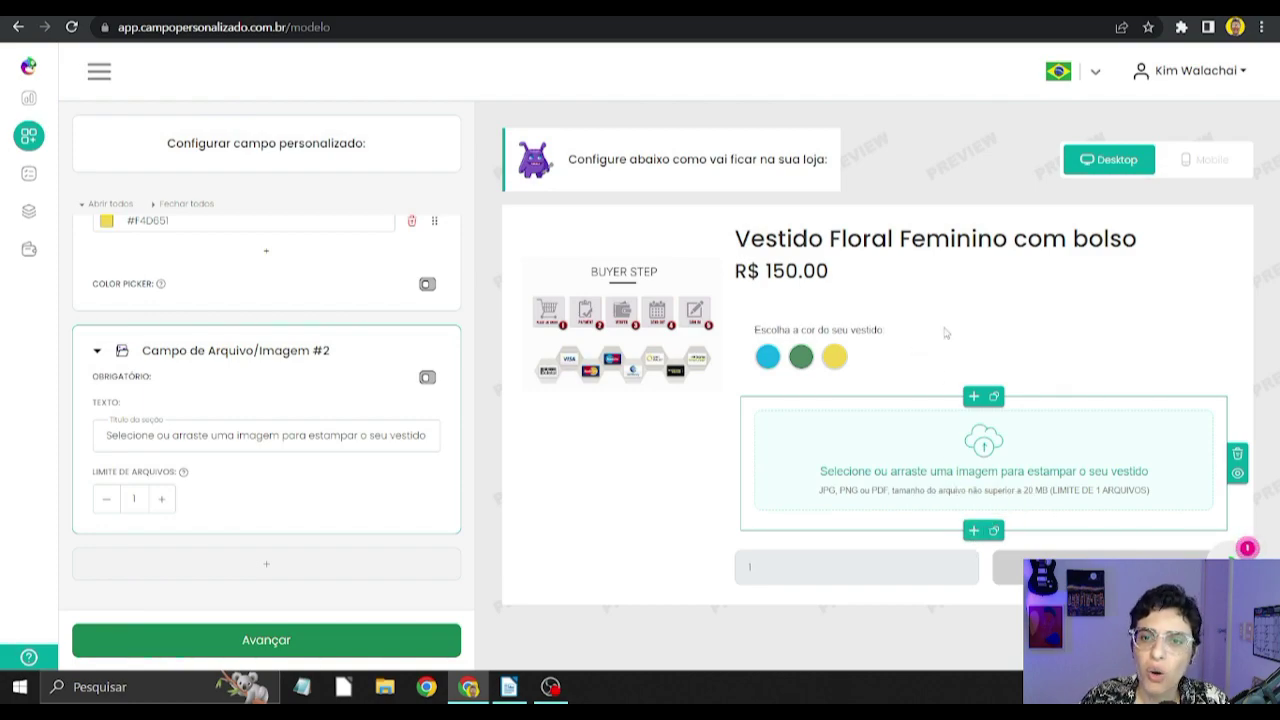
Step: Advance to product linking, select "Vestido Floral Feminino com bolso" among the linked products and save the template
left_click(297, 640)
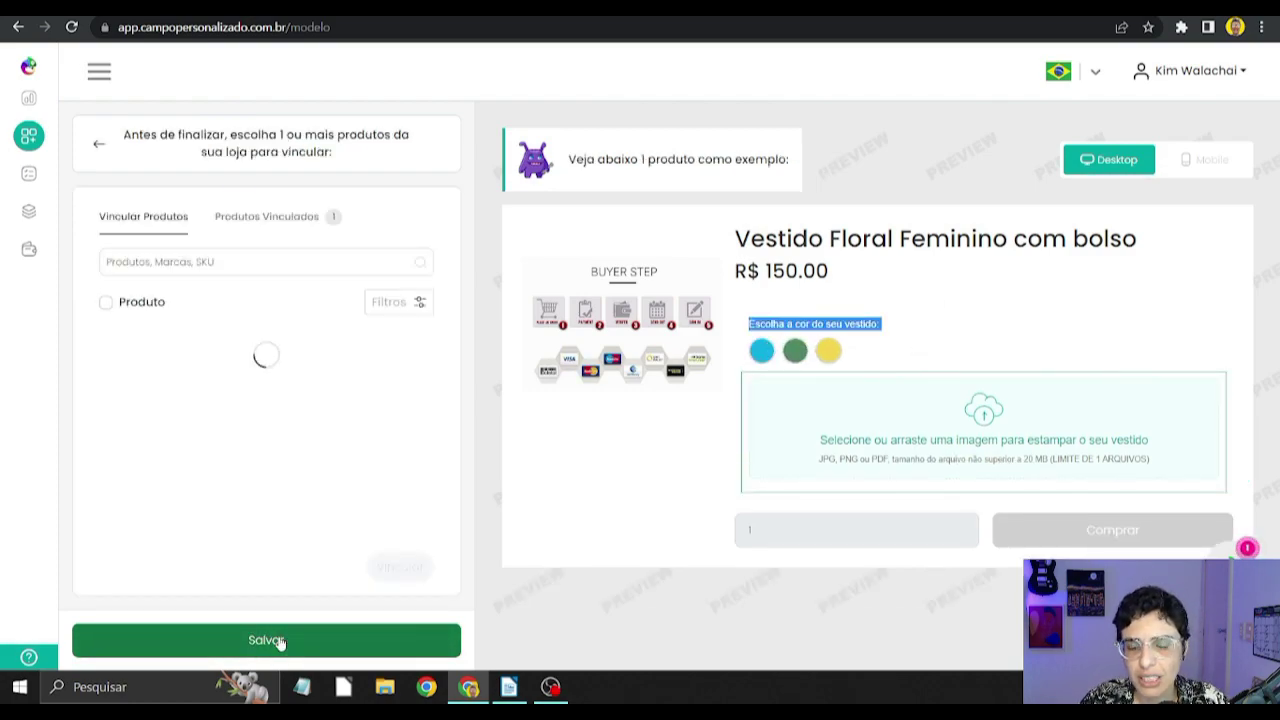
left_click(272, 217)
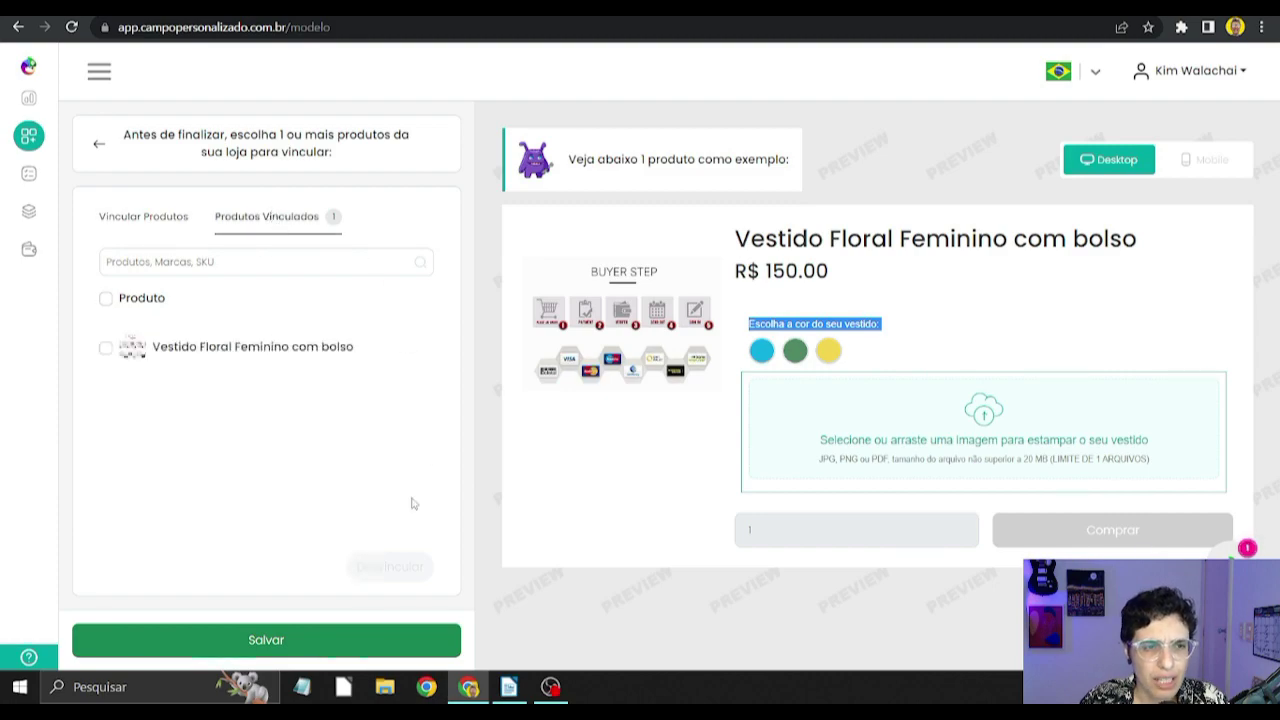
left_click(255, 356)
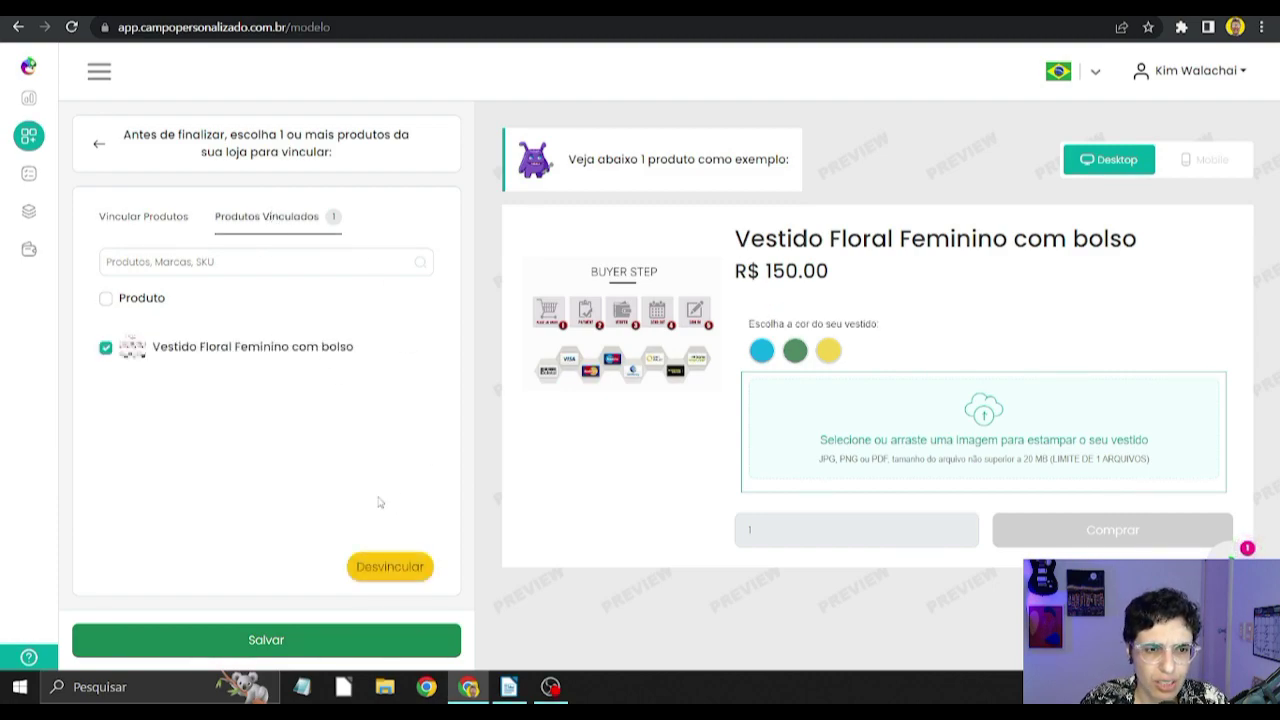
left_click(304, 644)
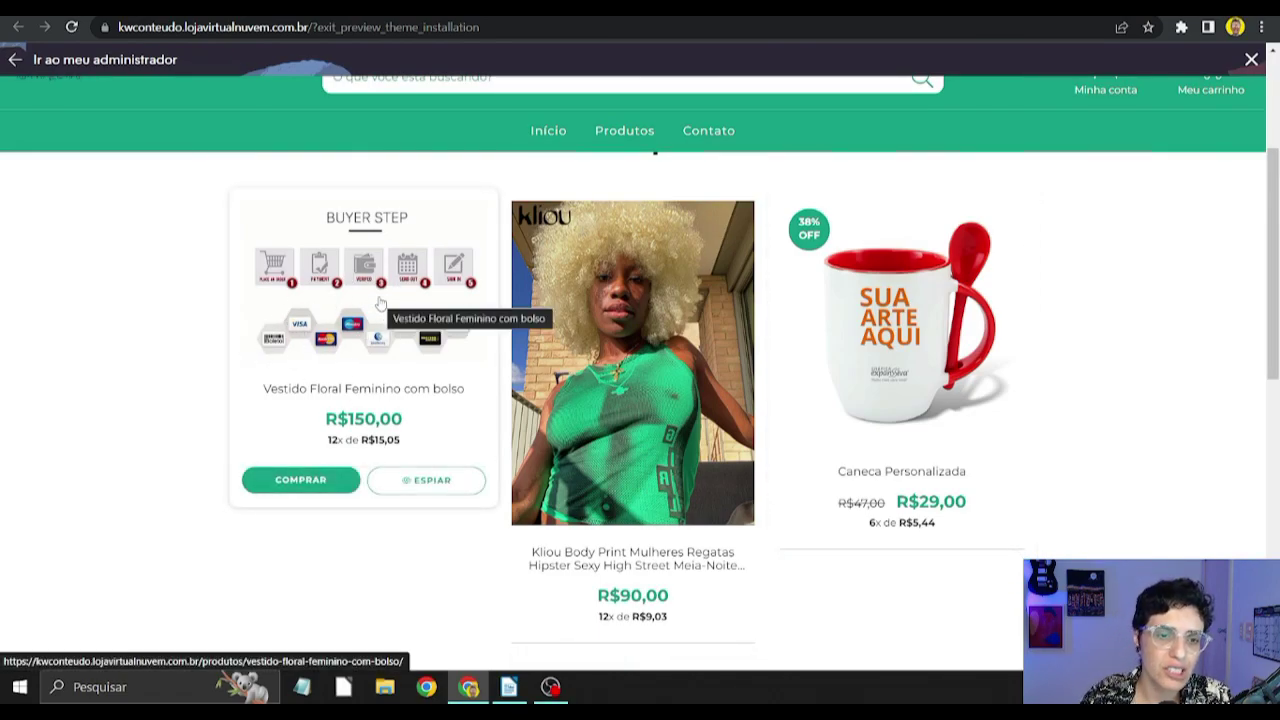
Step: Switch to the Nuvemshop storefront, view the "Vestido Floral Feminino com bolso" product page and browse its photo gallery
left_click(428, 450)
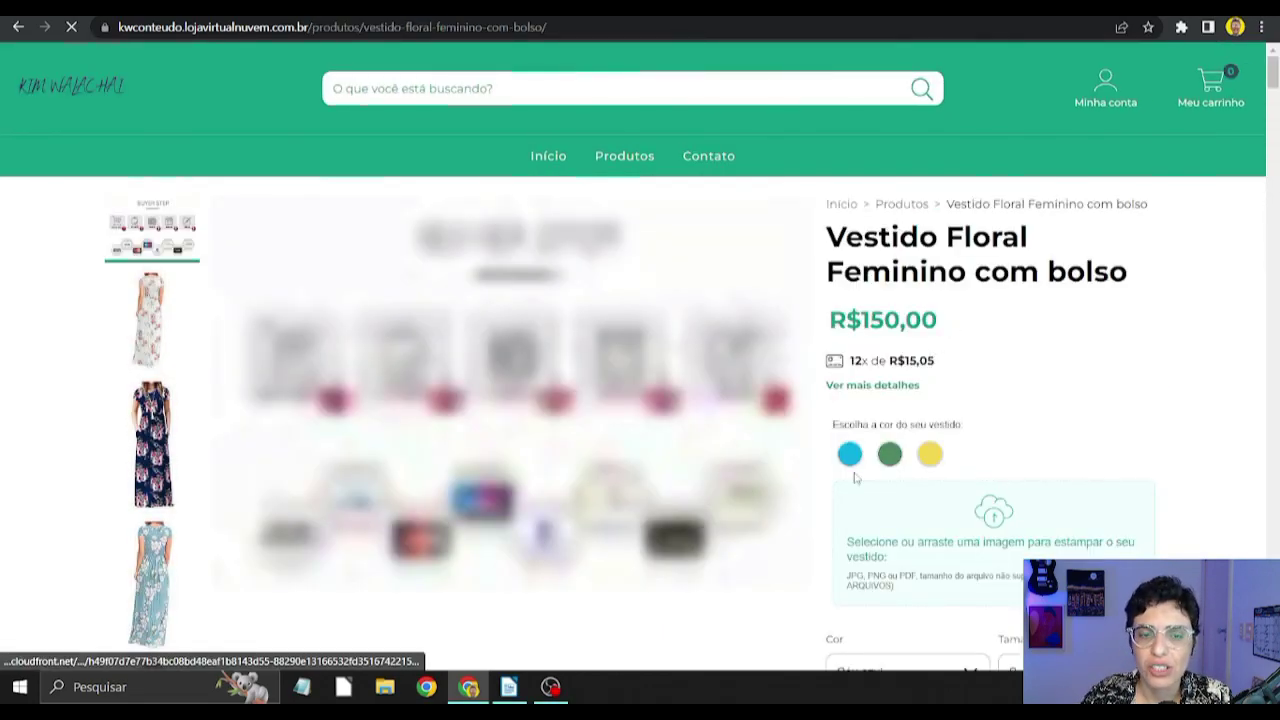
left_click(155, 337)
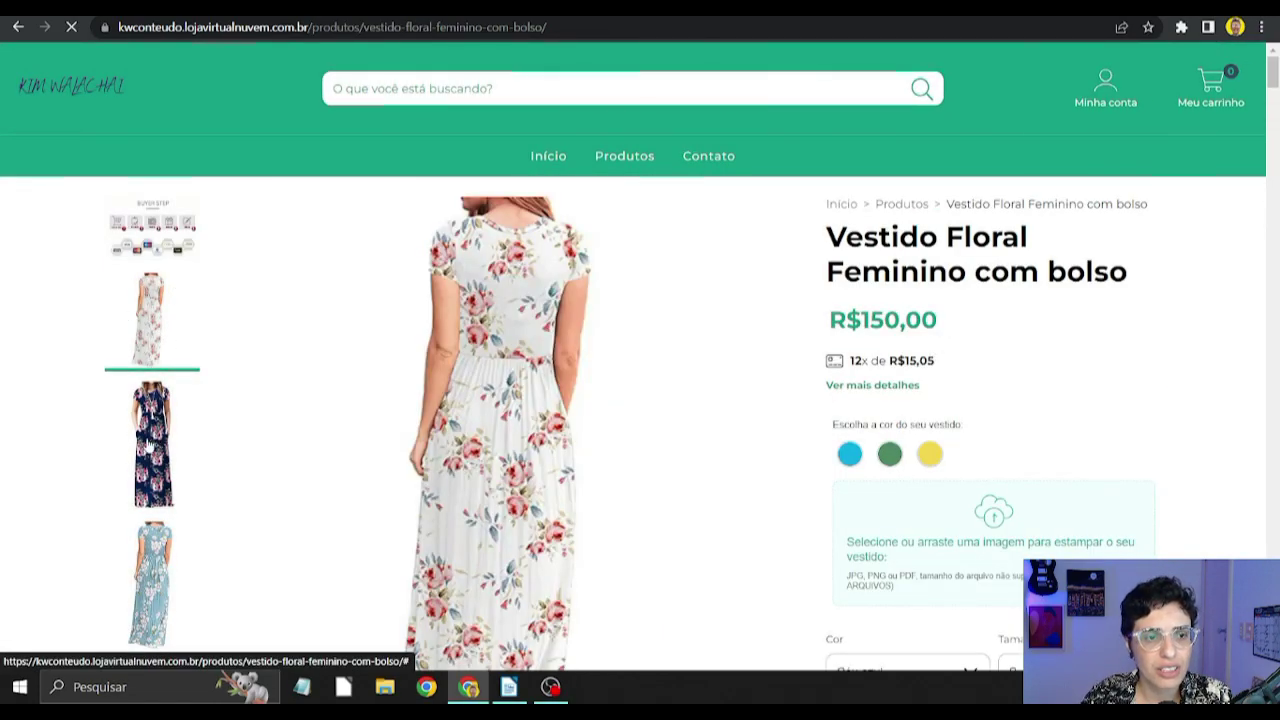
scroll(147, 443, "down", 1)
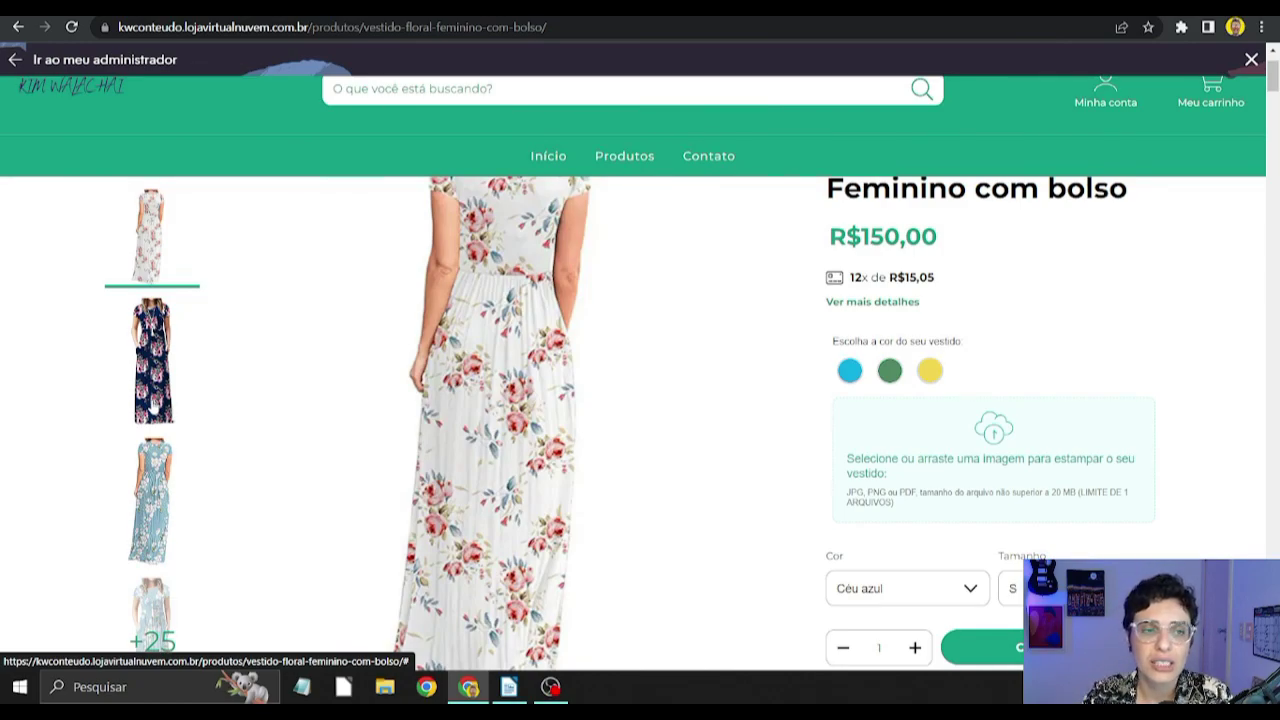
scroll(335, 400, "up", 1)
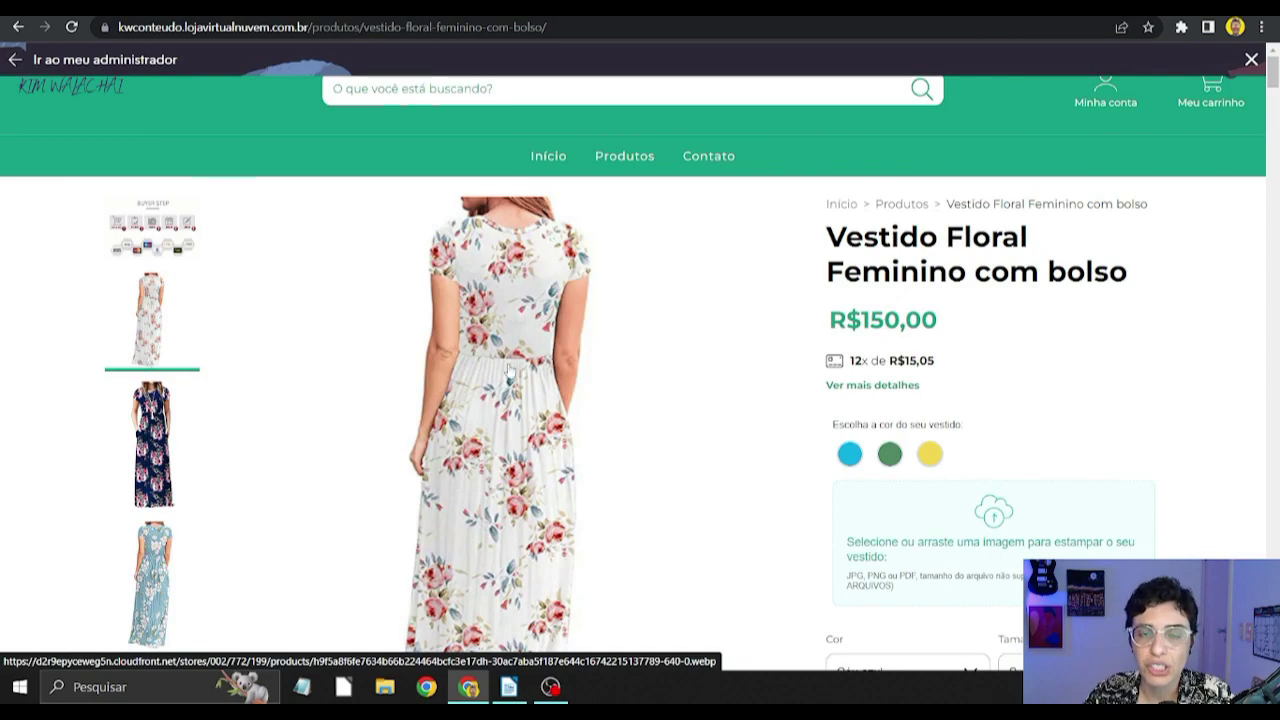
scroll(300, 360, "down", 3)
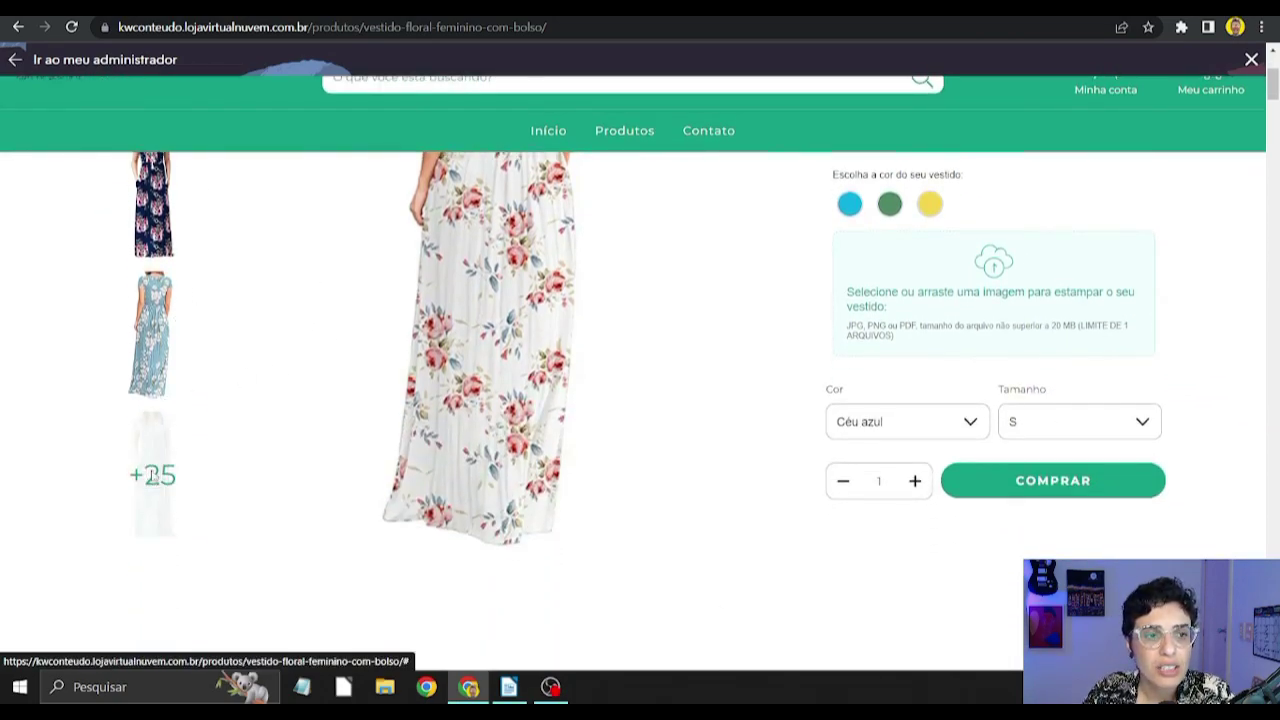
left_click(153, 476)
left_click(1260, 356)
left_click(1260, 356)
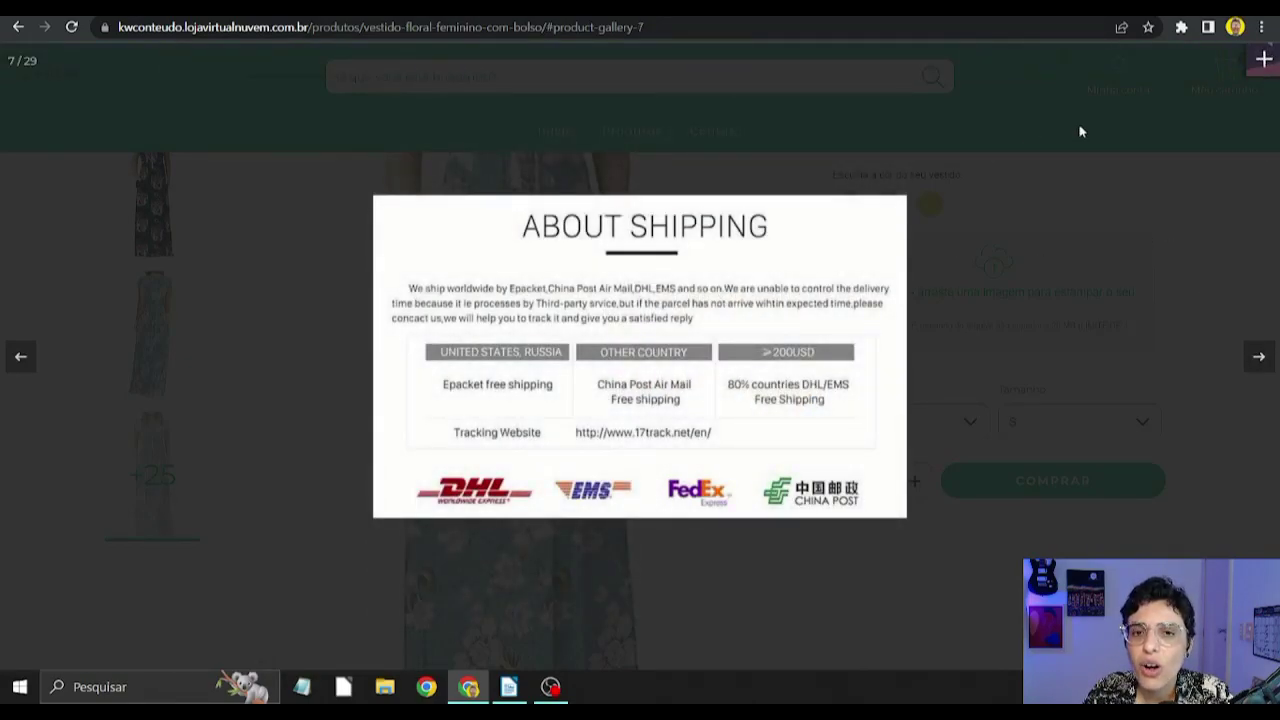
left_click(1262, 60)
scroll(988, 250, "up", 3)
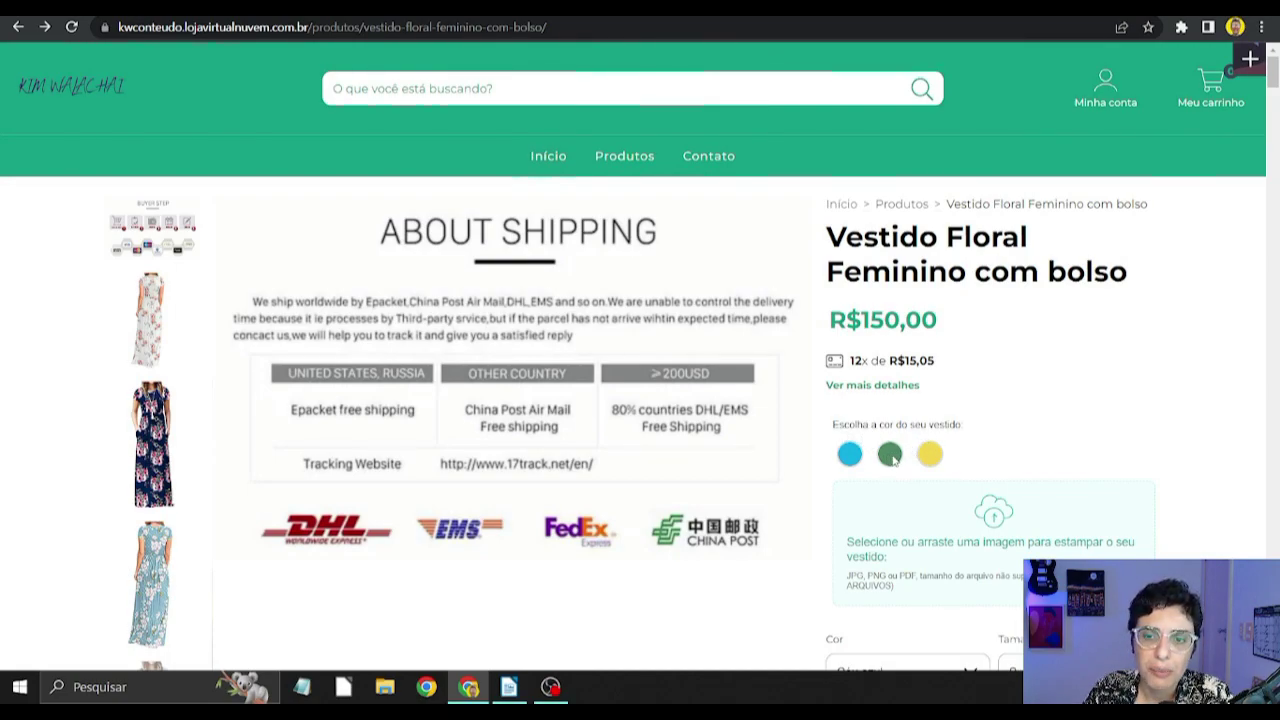
Step: Upload an image from the computer to the dress's custom print field
scroll(948, 458, "down", 1)
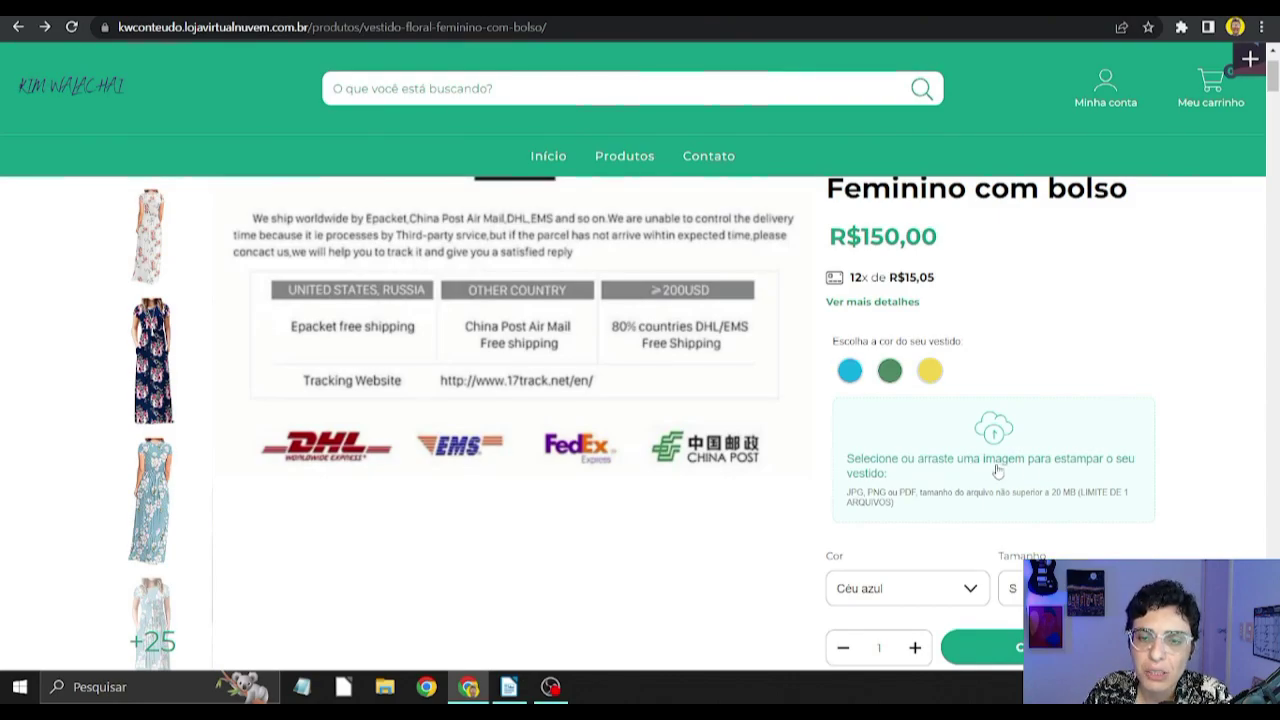
left_click(996, 466)
left_click(409, 233)
left_click(427, 356)
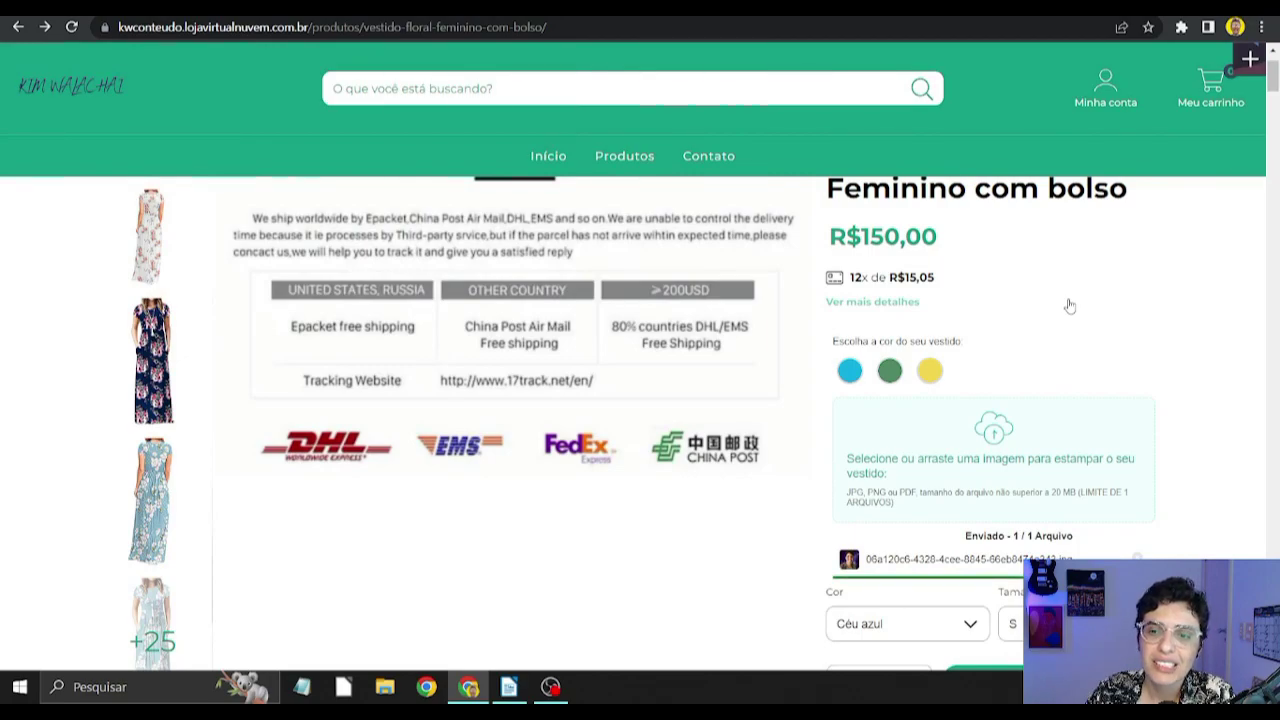
Step: Review the dress's available sizes and add the dress to the cart
scroll(1085, 270, "down", 1)
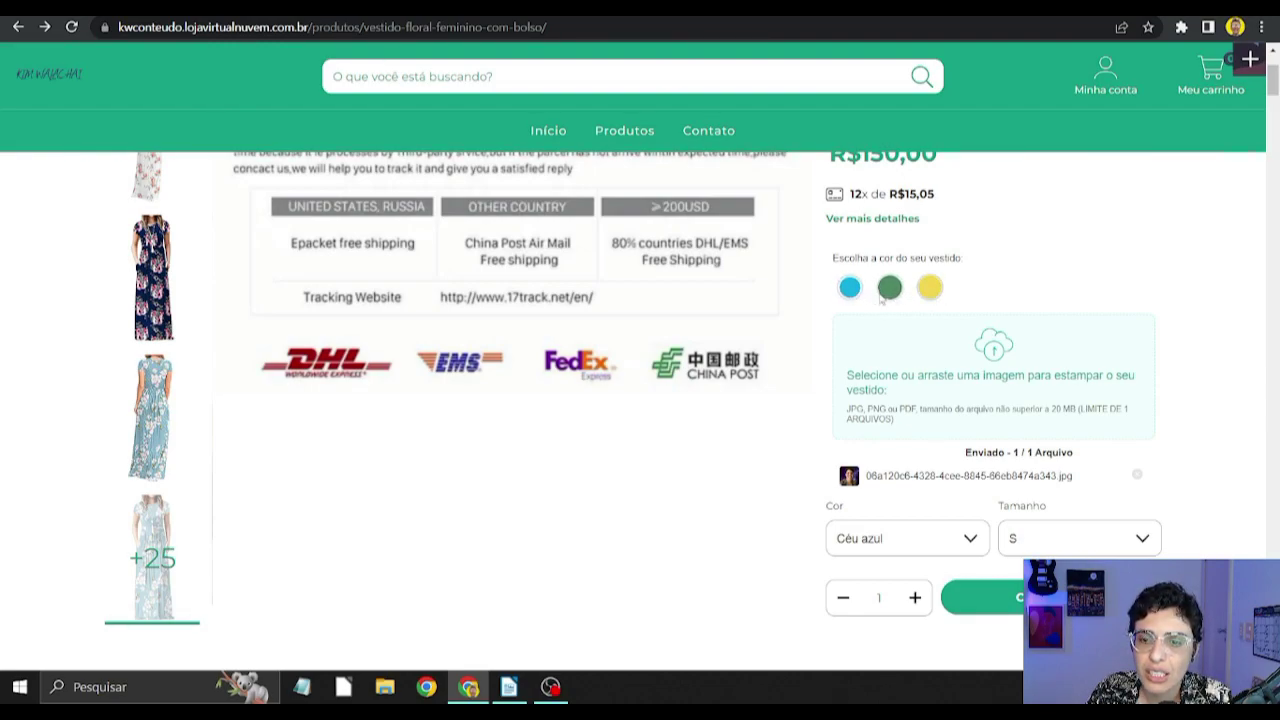
scroll(1118, 440, "down", 2)
left_click(1137, 370)
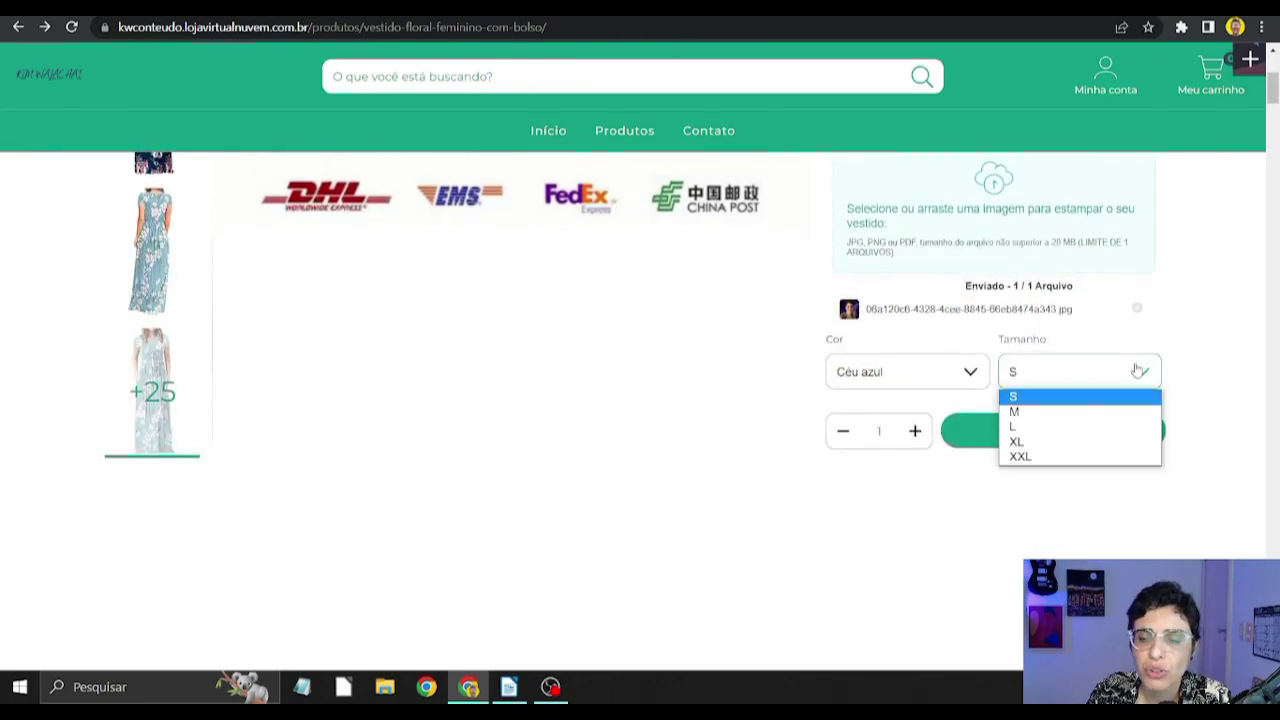
left_click(1197, 320)
left_click(1066, 425)
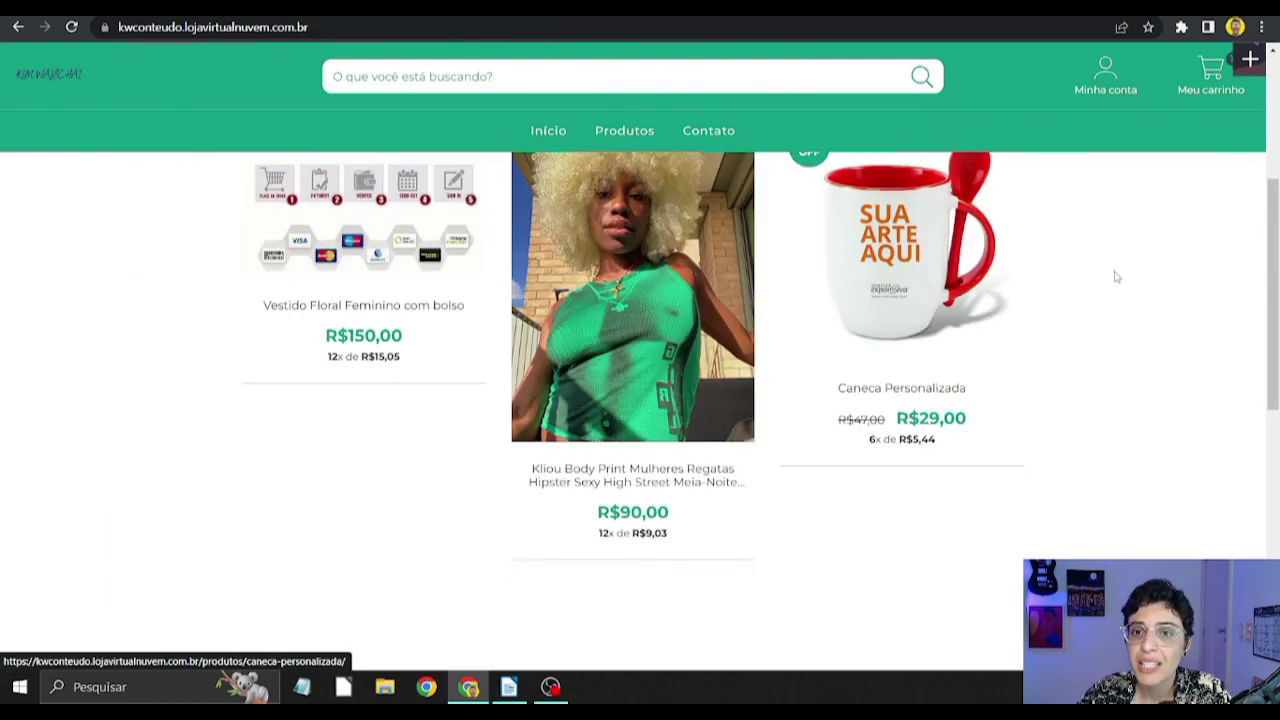
Step: View the "Caneca Personalizada" product page in the store to see which options it offers before purchase
left_click(930, 378)
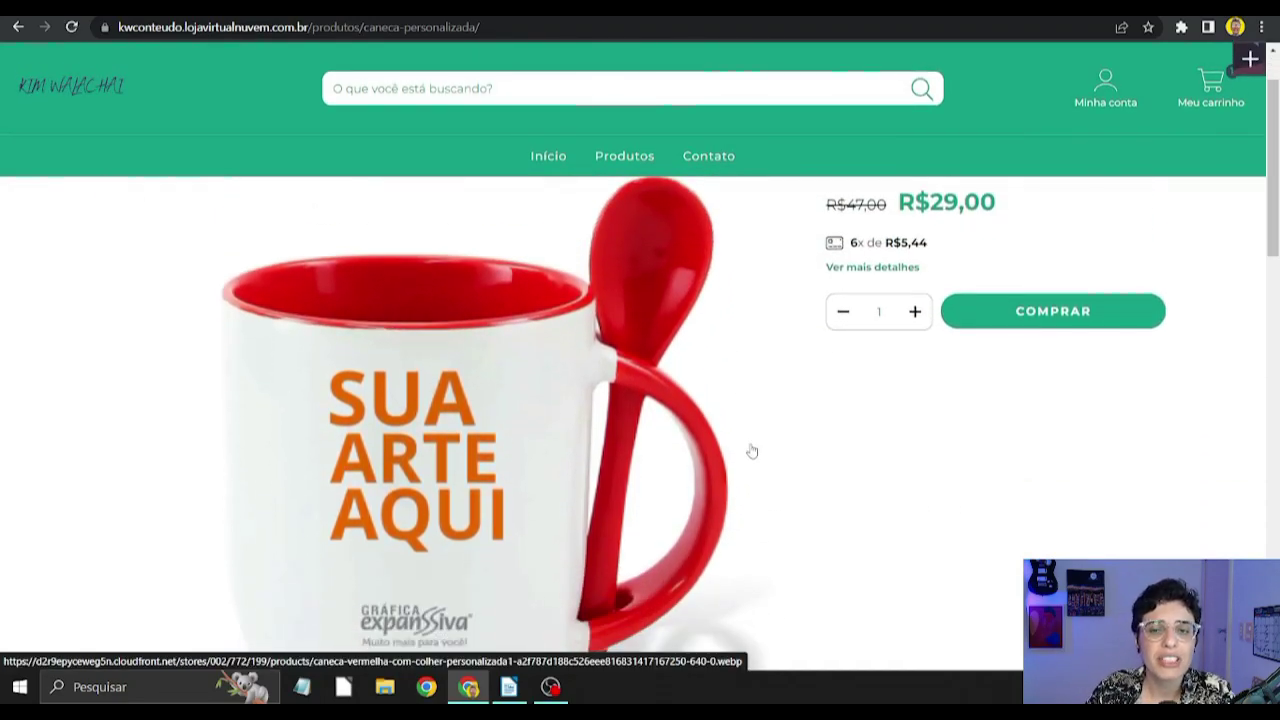
scroll(746, 450, "down", 1)
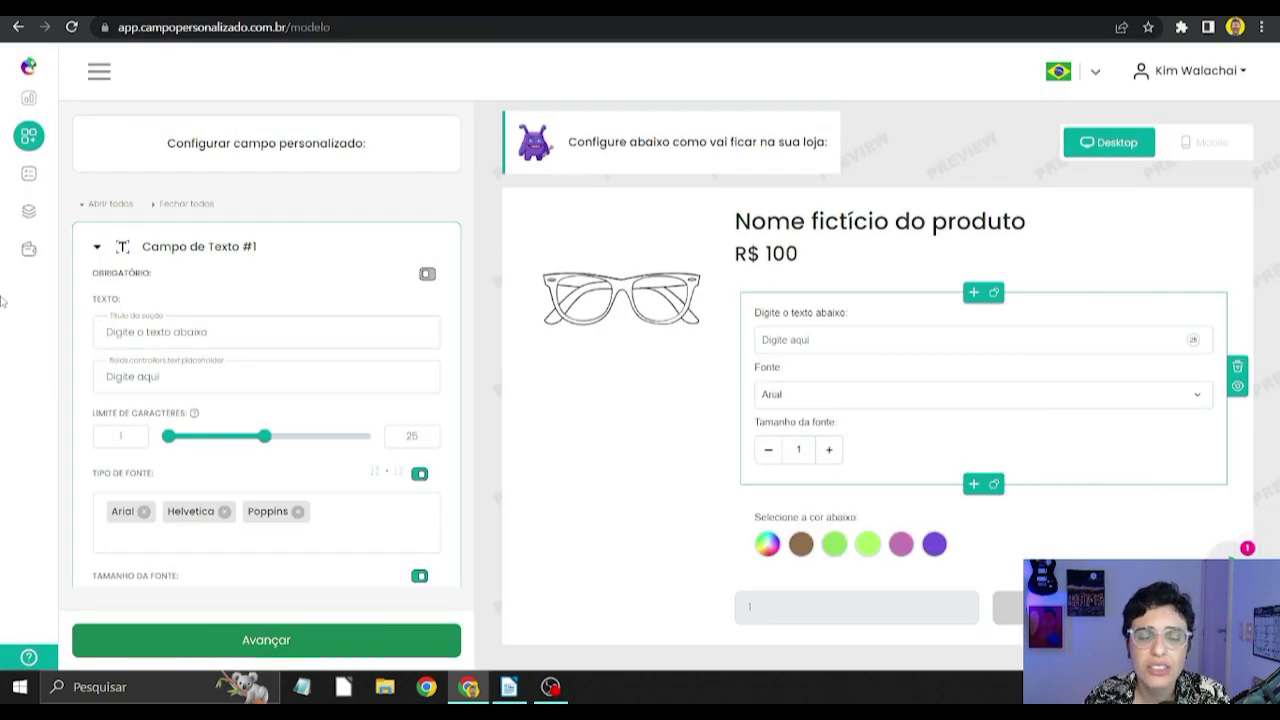
Step: In the Campo Personalizado template editor, set the text field's section title to "Escreva o texto que deseja em sua caneca"
double_click(256, 339)
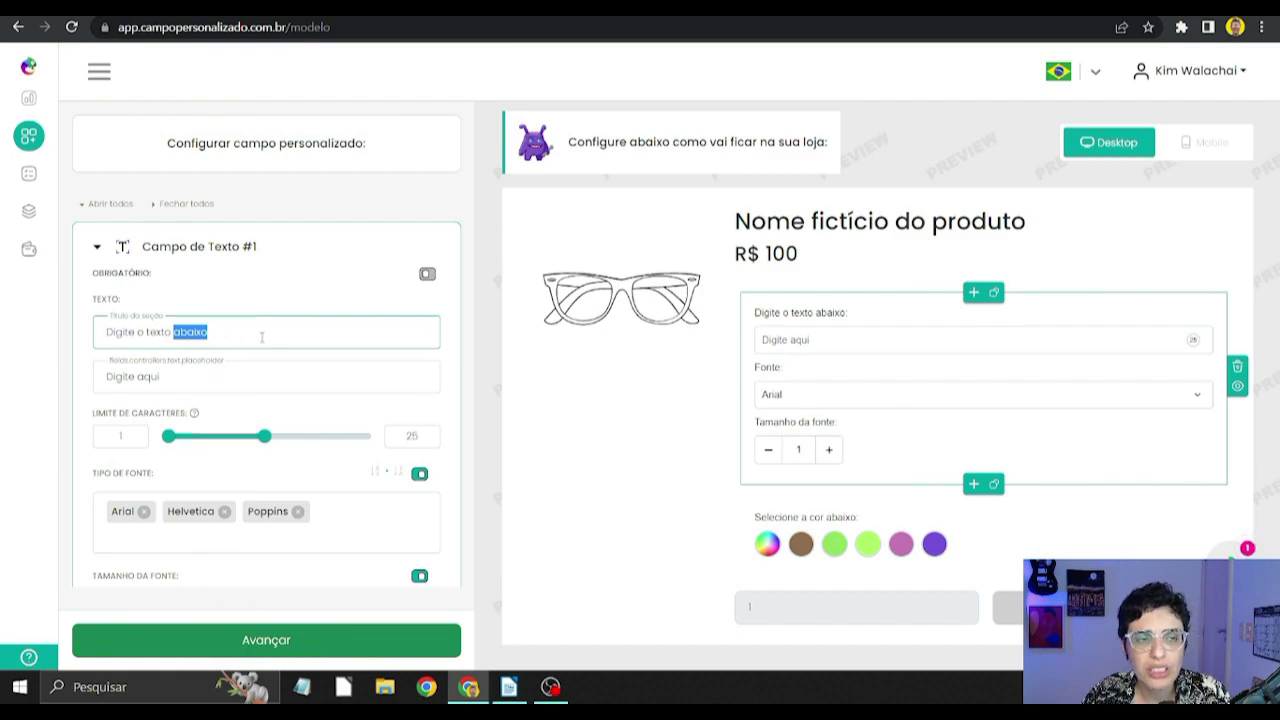
key("ctrl+a")
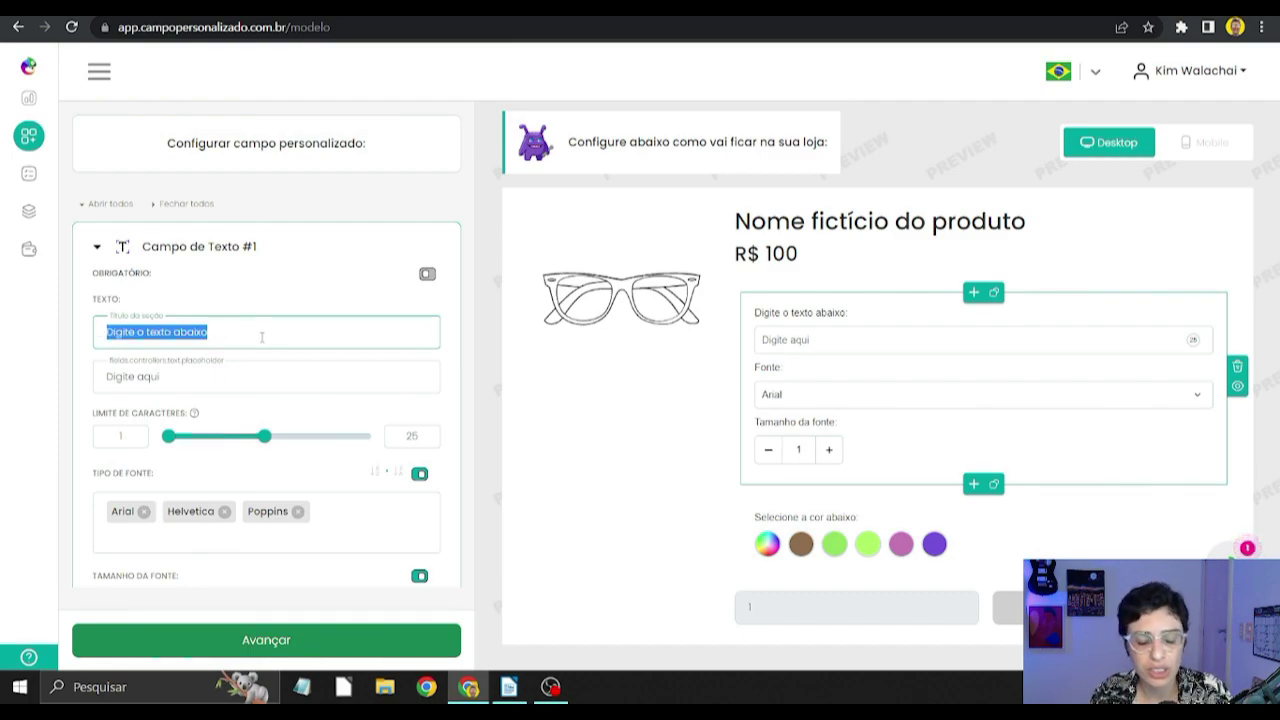
type("Escreva o texto que deseja em sua caneca")
key("Tab")
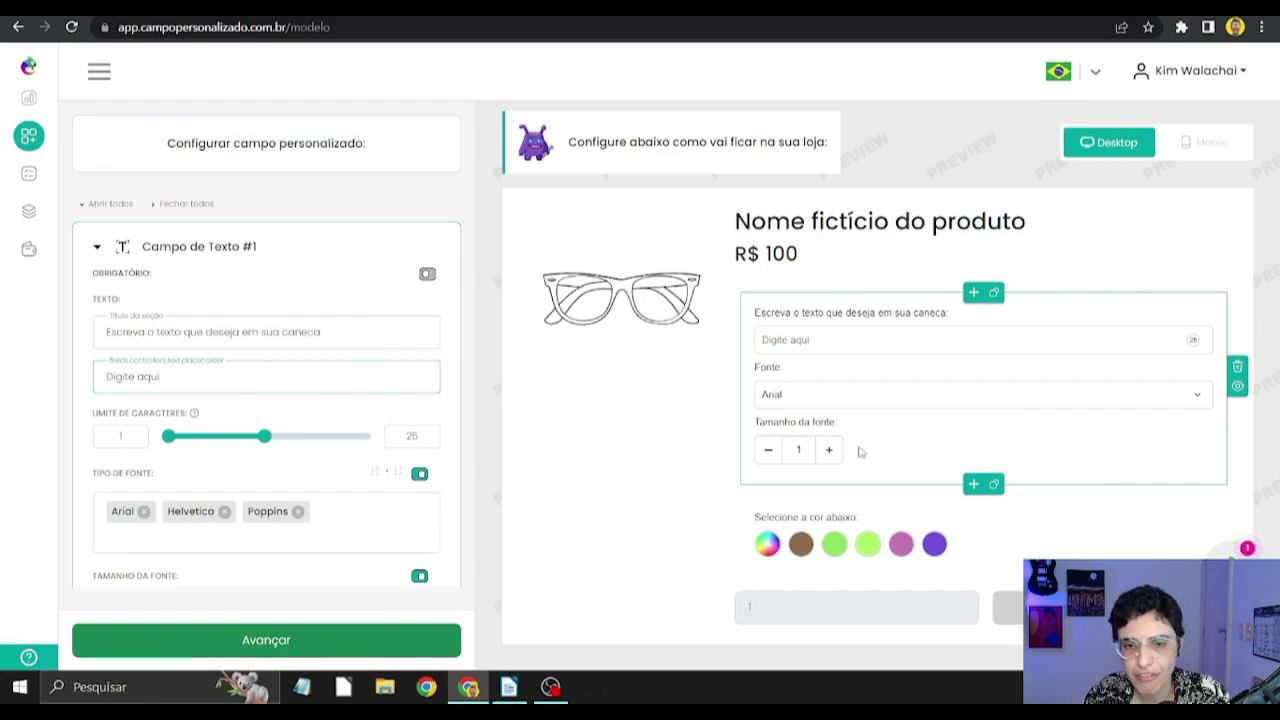
left_click(362, 540)
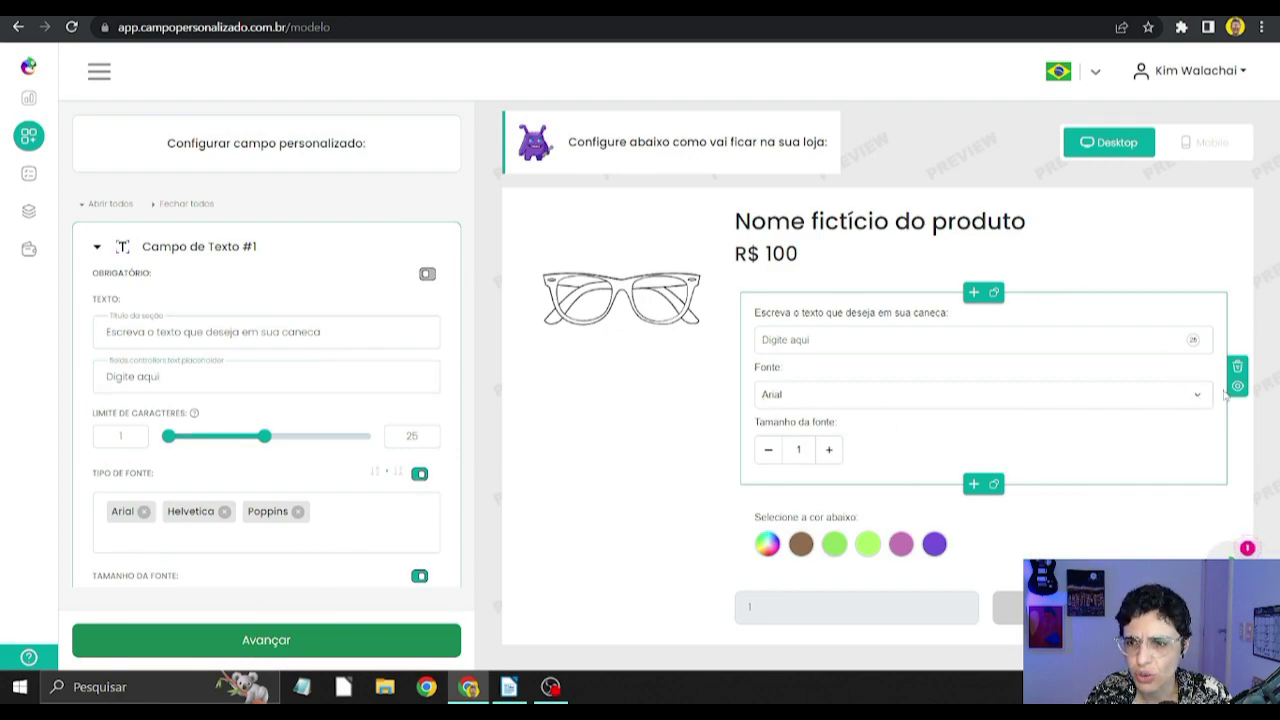
Step: Try the text field without its font size option and turn the option back on
scroll(130, 532, "down", 2)
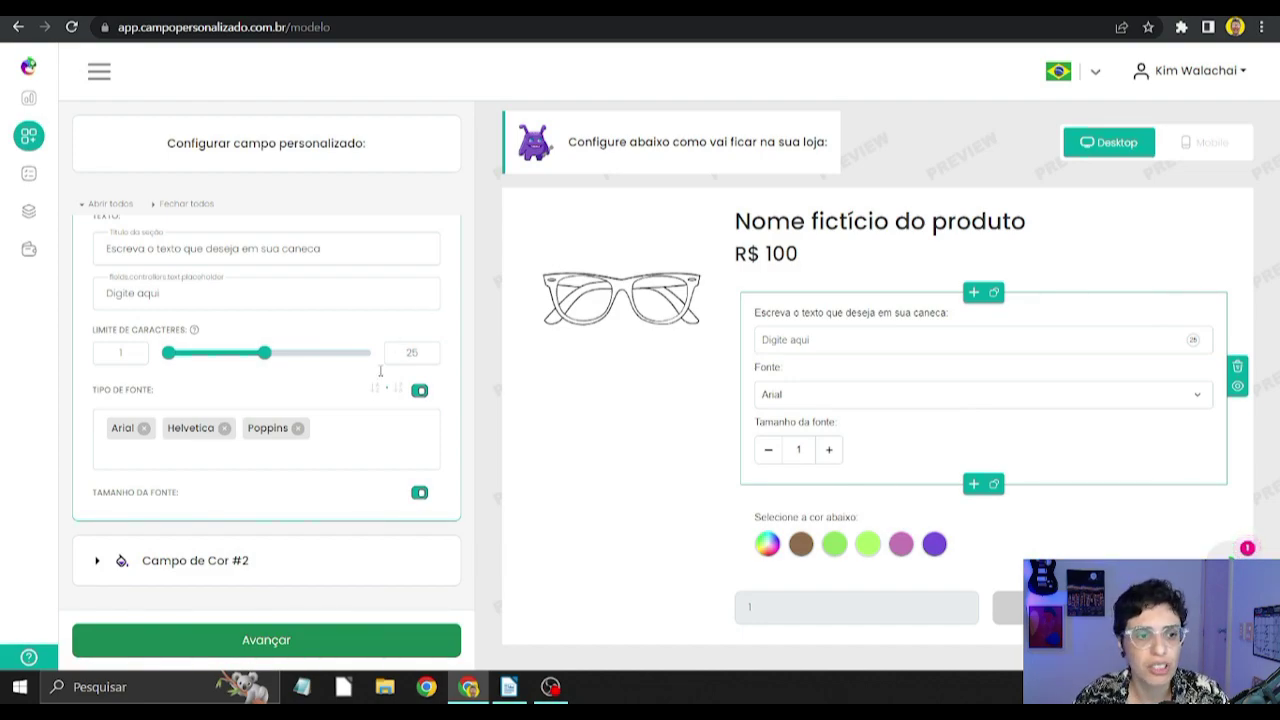
scroll(400, 400, "down", 1)
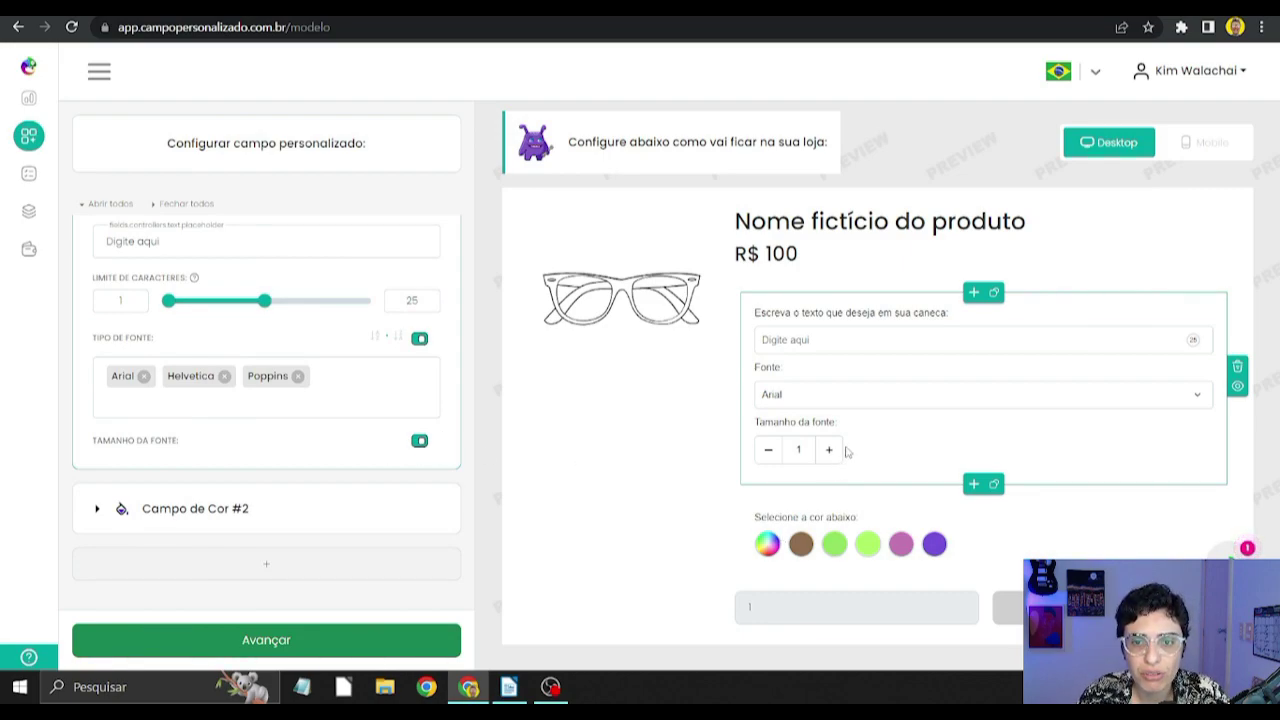
left_click(419, 441)
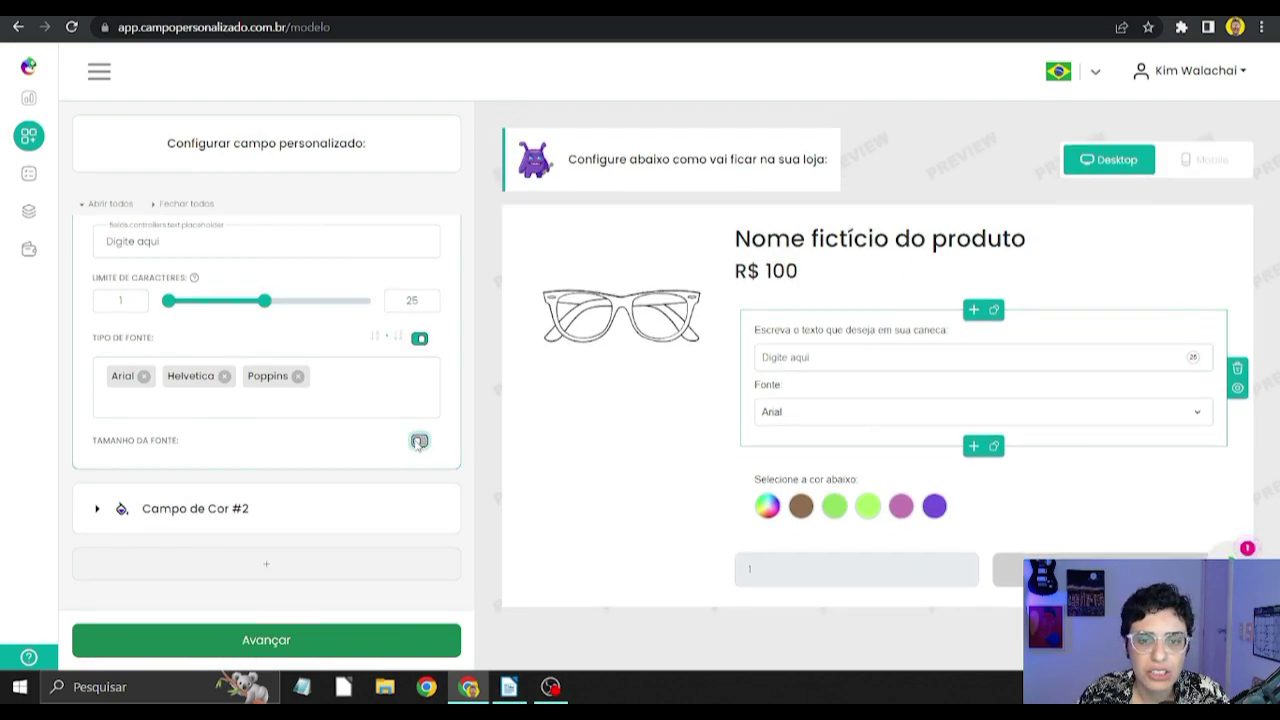
left_click(419, 441)
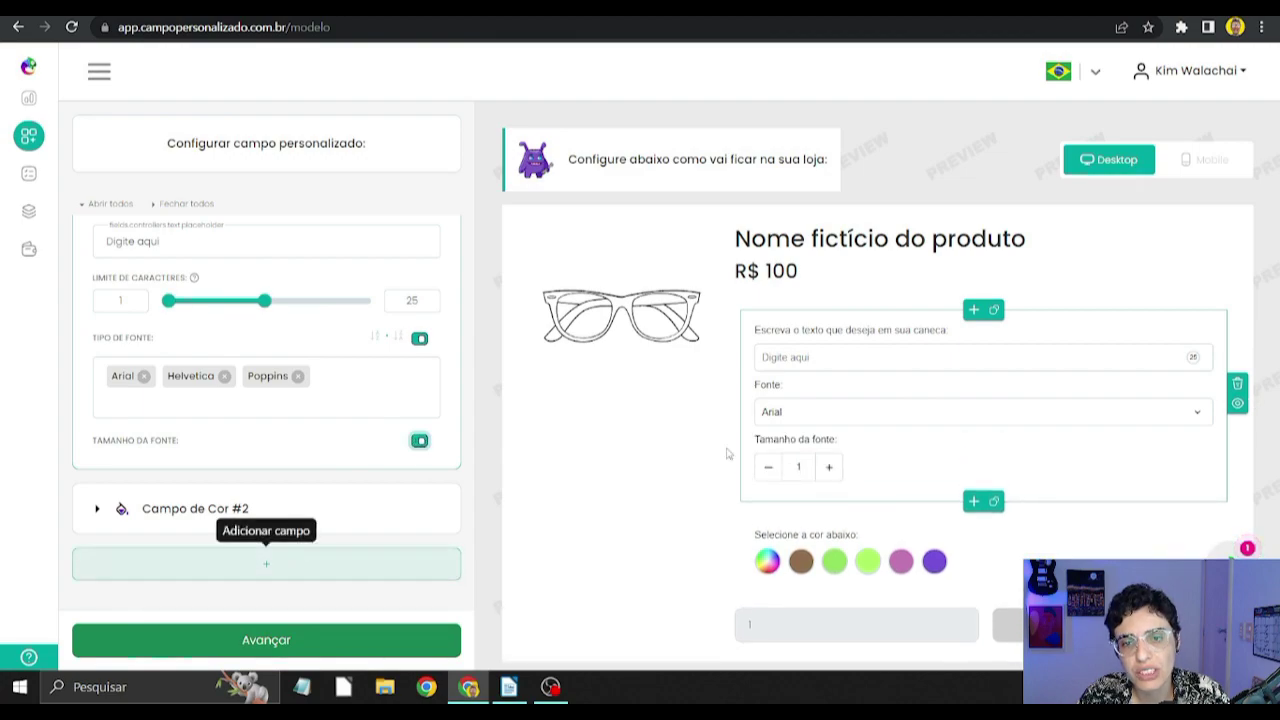
Step: Expand the color field, advance to product linking, link the template to "Caneca Personalizada" and save it
left_click(155, 515)
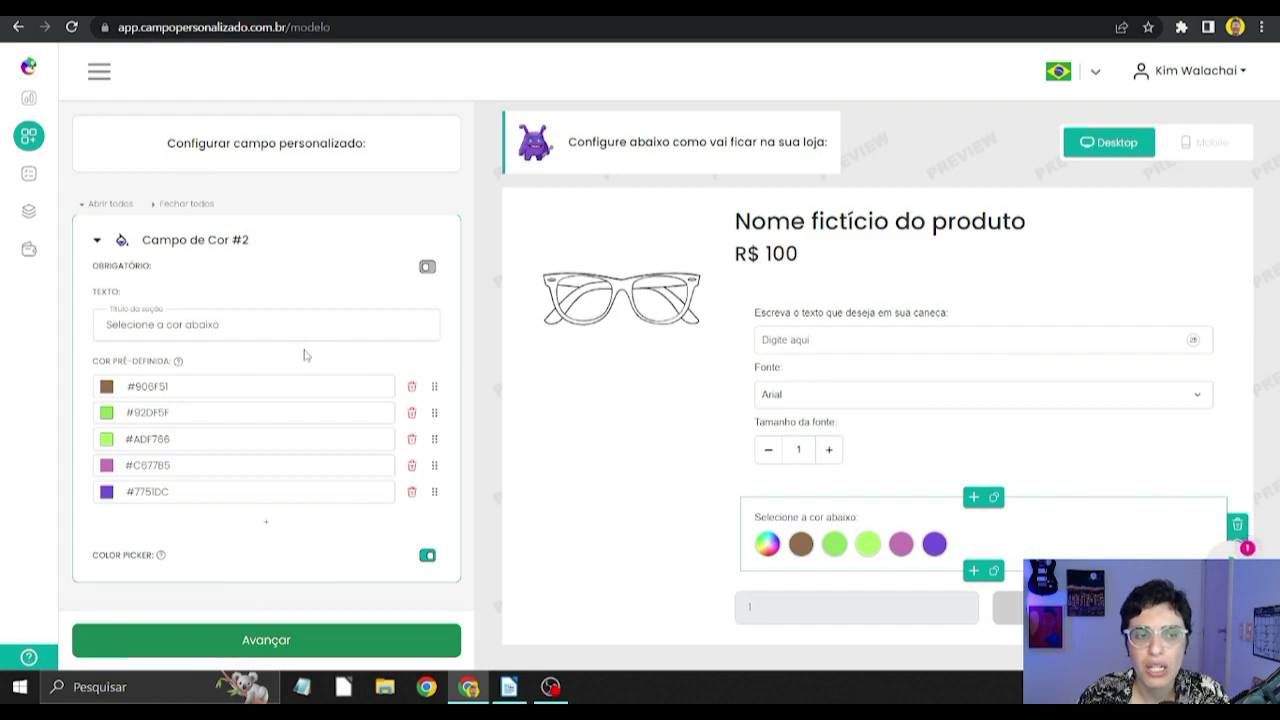
left_click(296, 638)
left_click(106, 428)
left_click(400, 580)
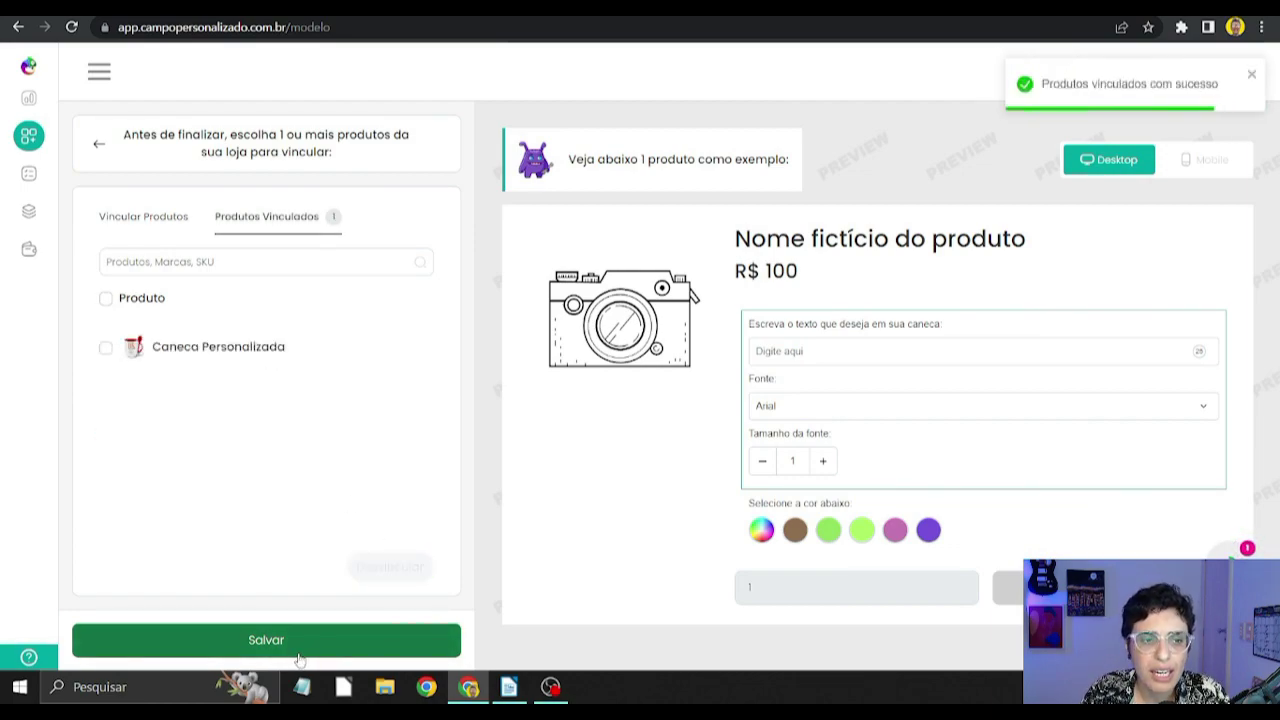
left_click(265, 641)
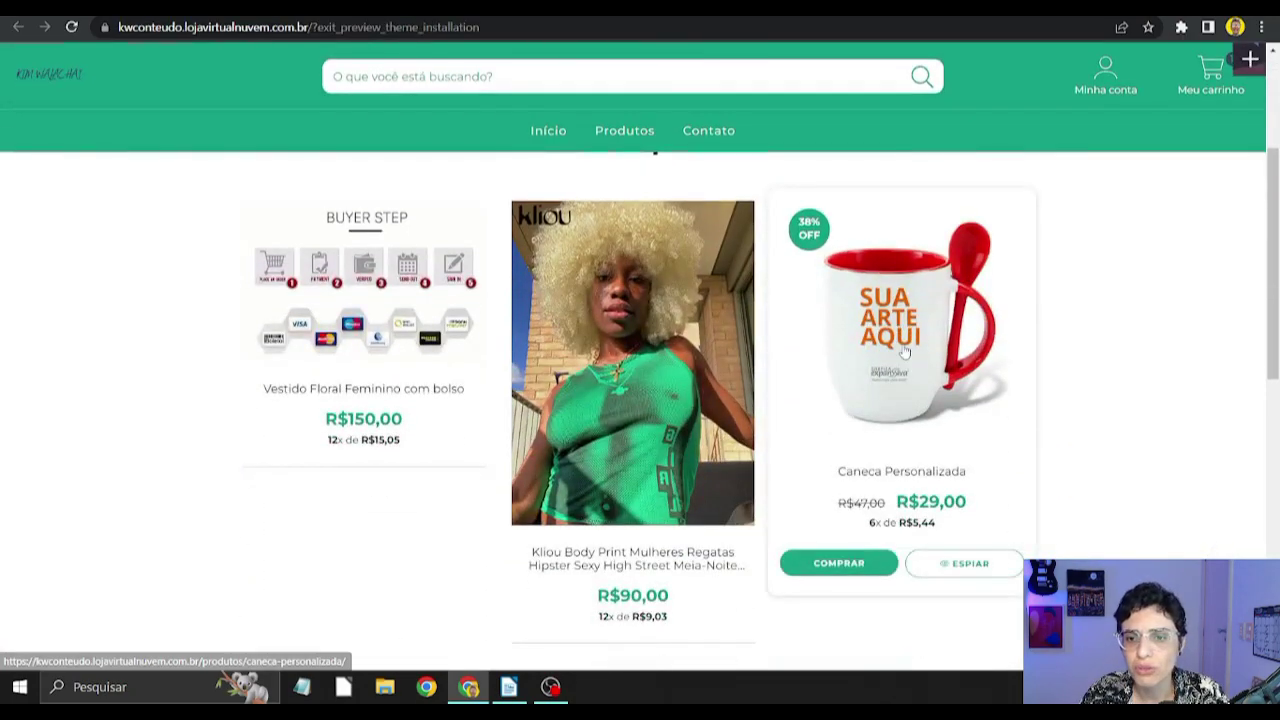
Step: Open the "Caneca Personalizada" product page in the Nuvemshop storefront to check its custom text and color fields
left_click(918, 356)
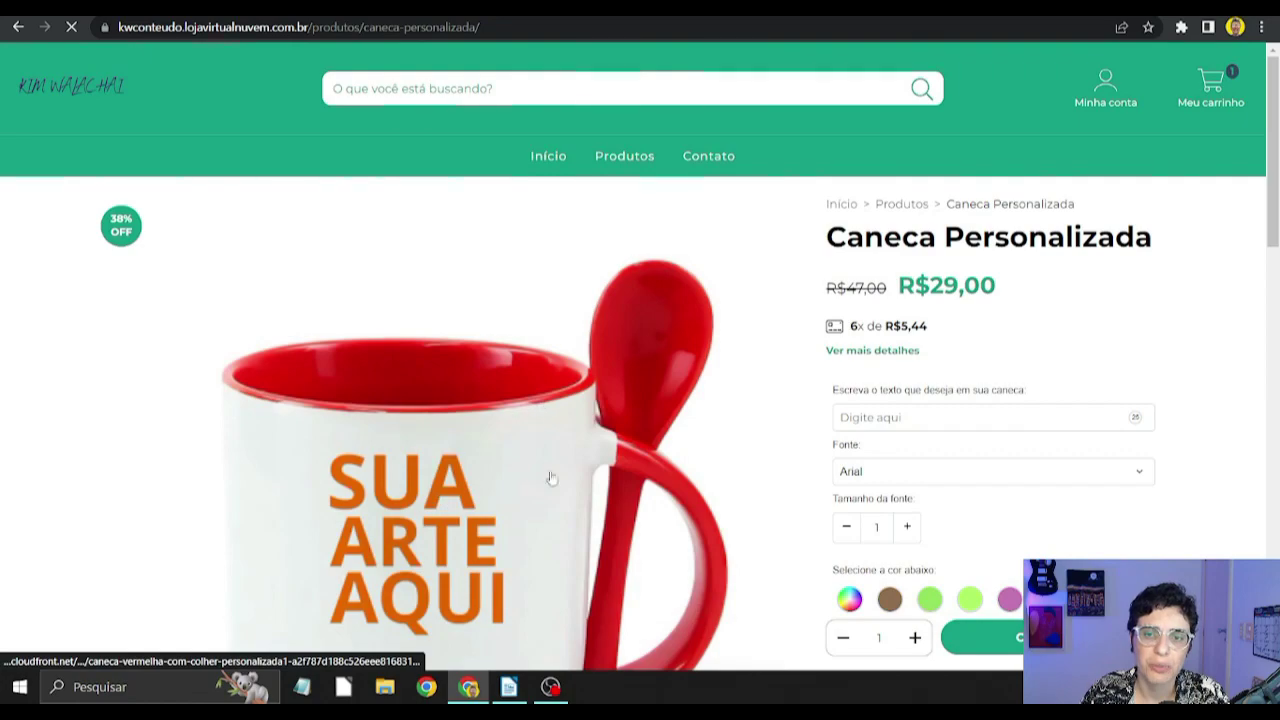
Step: Enter "KW Conteúdo" as the custom text for the "Caneca Personalizada" product
scroll(514, 497, "down", 2)
scroll(543, 437, "up", 1)
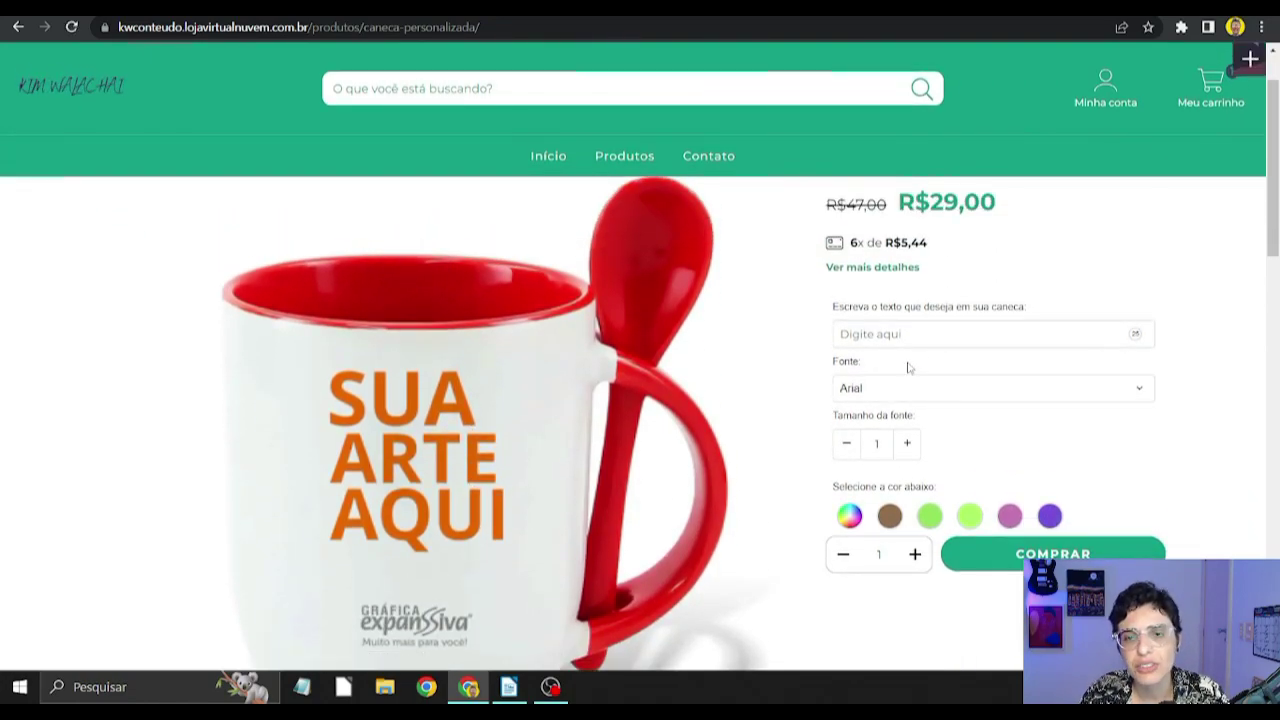
left_click(904, 335)
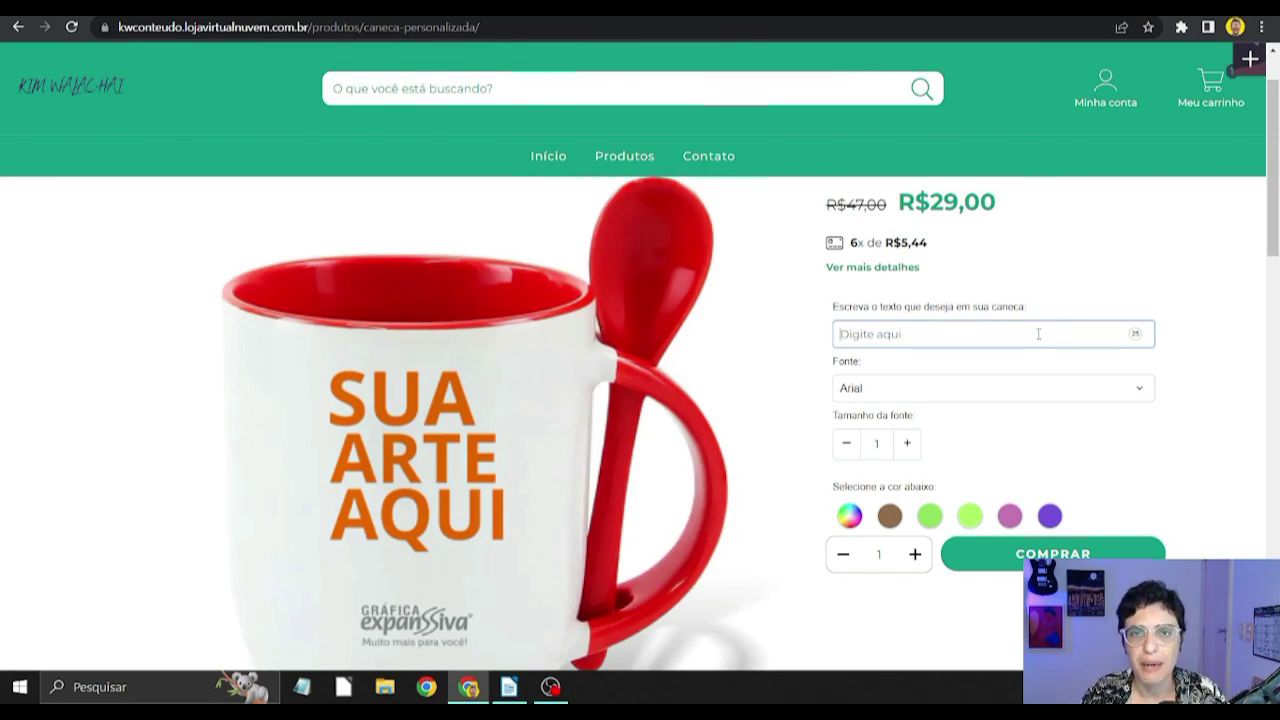
type("KW Conteúdo")
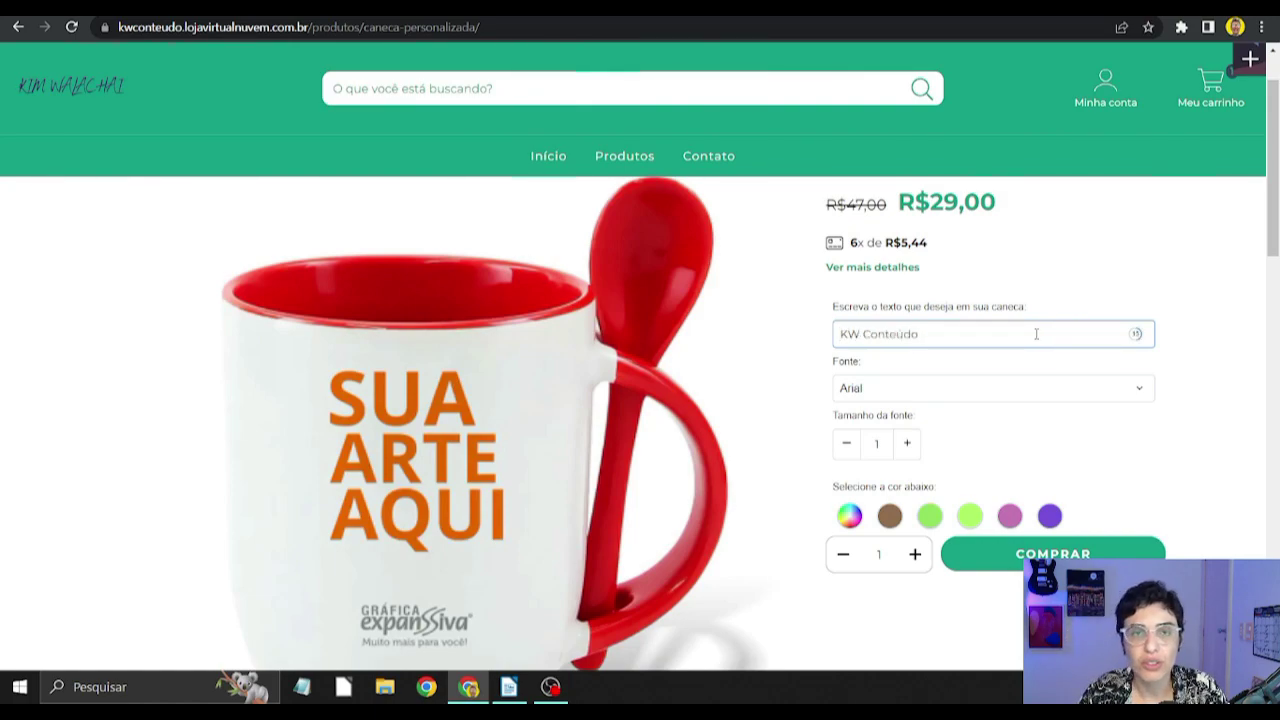
Step: Set the custom text's font to Poppins and its font size to 5, and add the mug to the cart
left_click(928, 390)
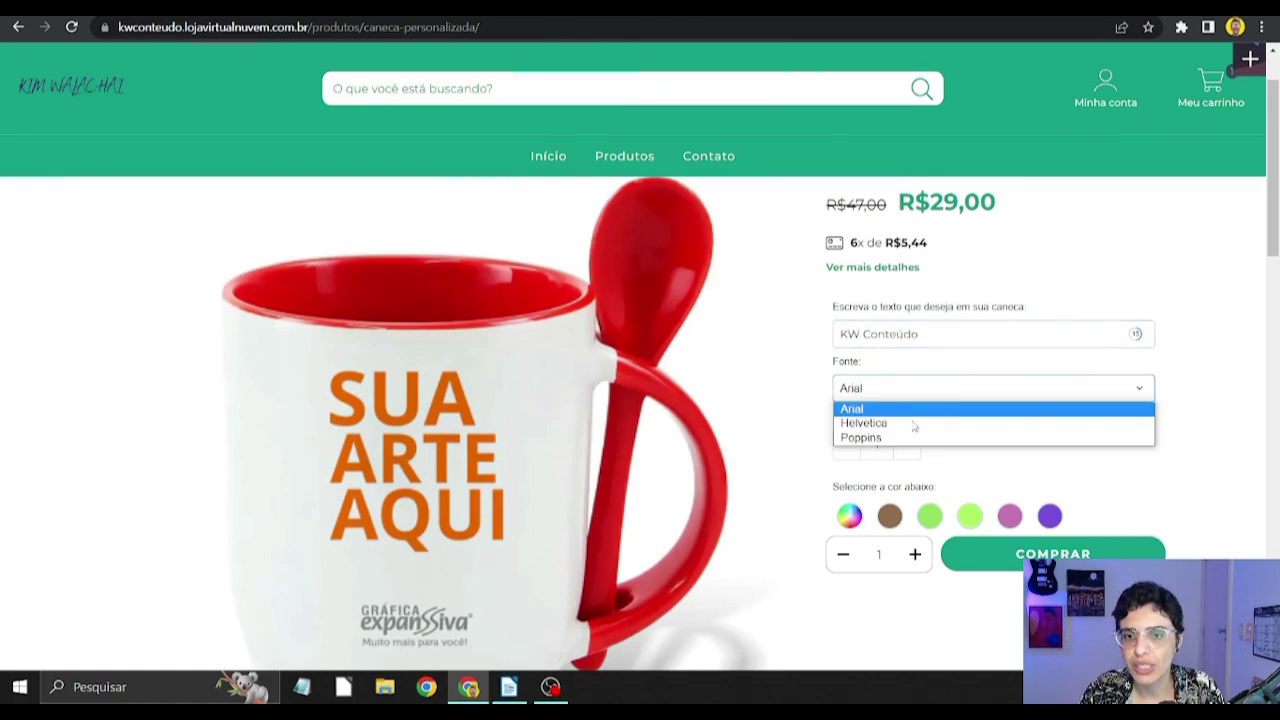
left_click(910, 437)
left_click(907, 443)
left_click(907, 443)
left_click(907, 443)
left_click(907, 443)
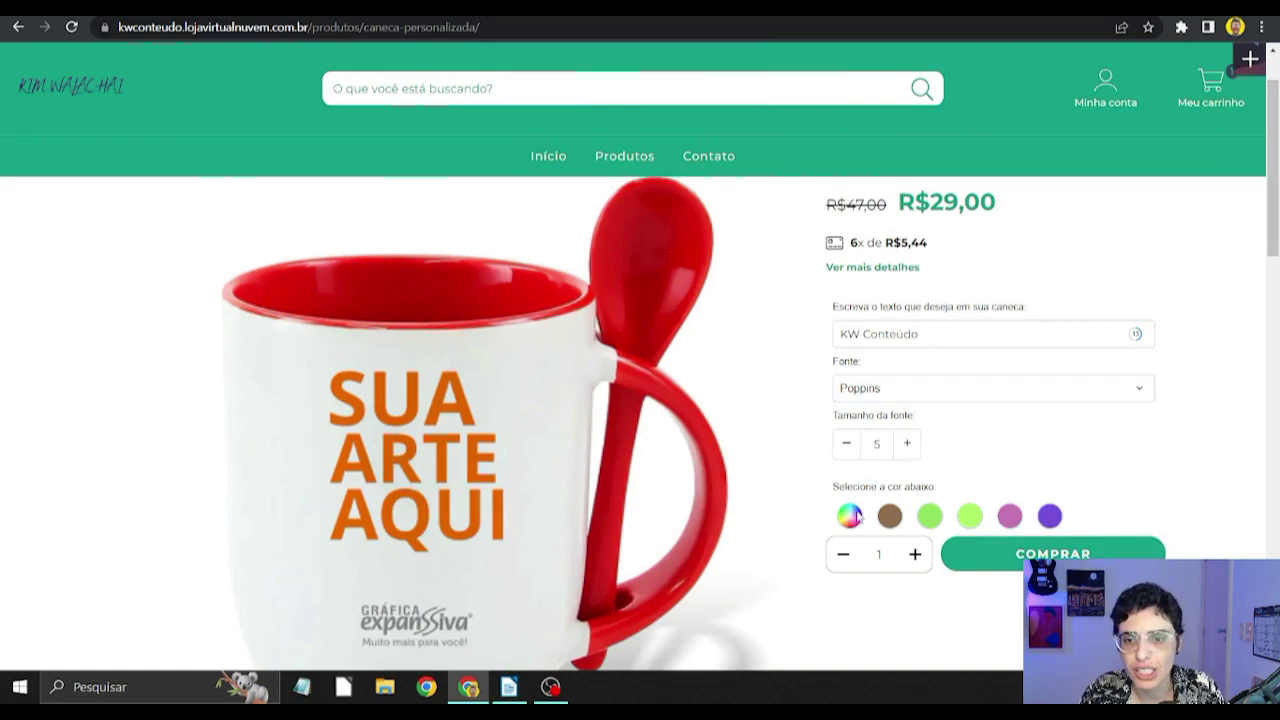
left_click(1000, 560)
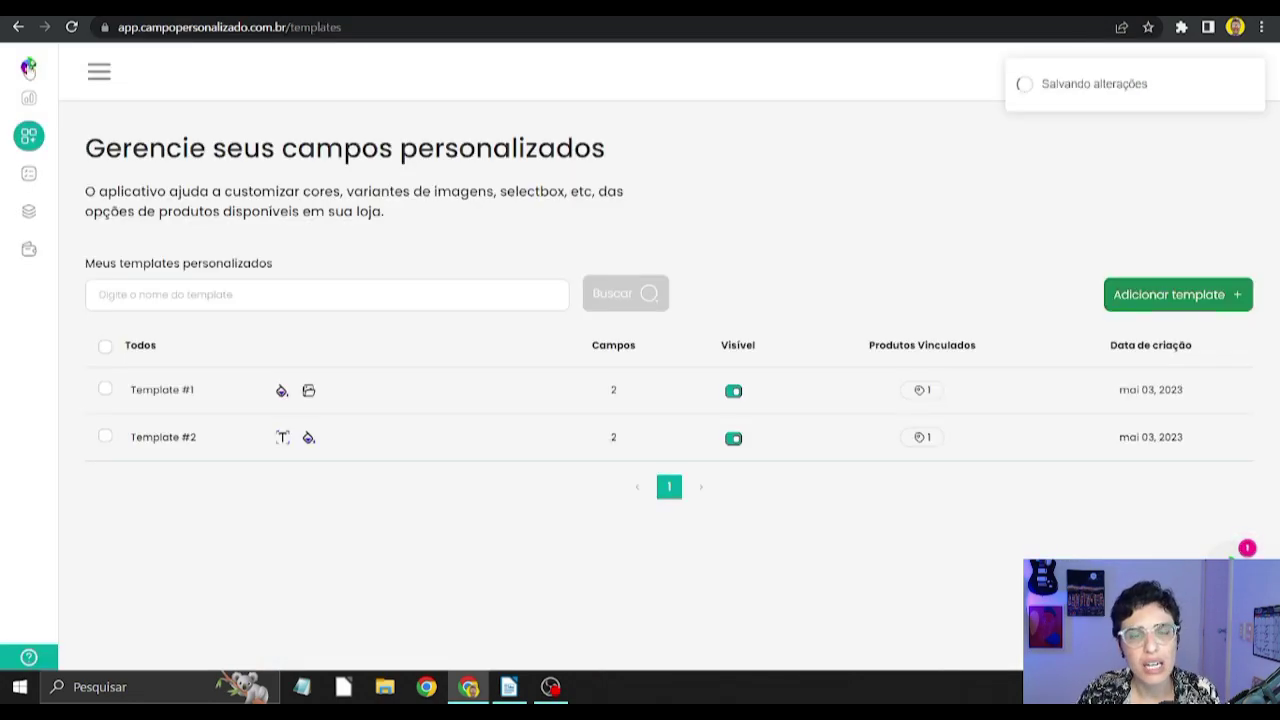
Step: Return to Campo Personalizado and look through its website's plan pricing and expert recommendations
left_click(29, 68)
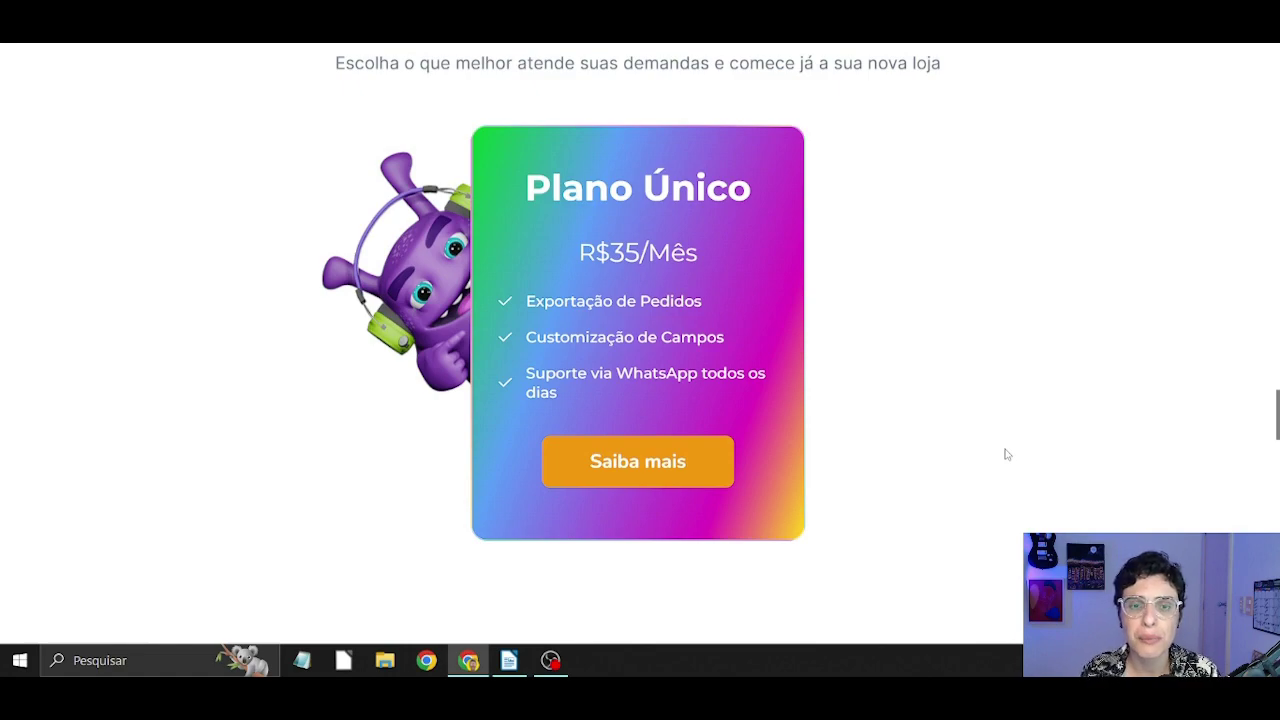
scroll(1007, 454, "down", 3)
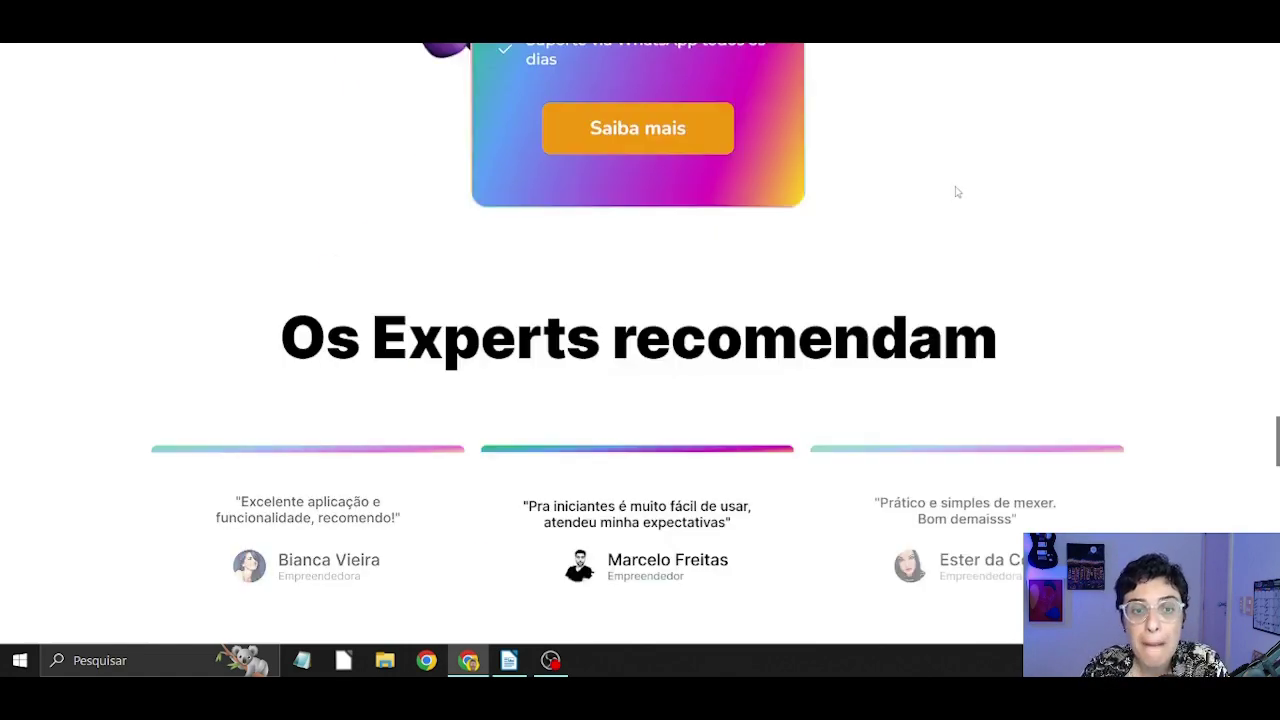